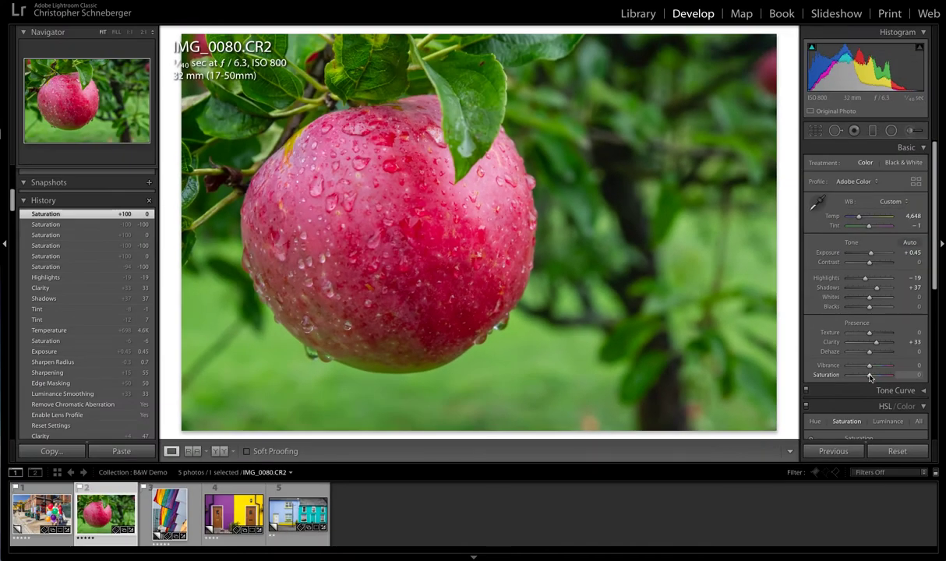
# Step: Try fully desaturating the apple photo at Saturation -100, and reset Saturation to its default
pyautogui.moveTo(871, 377); pyautogui.dragTo(834, 382)
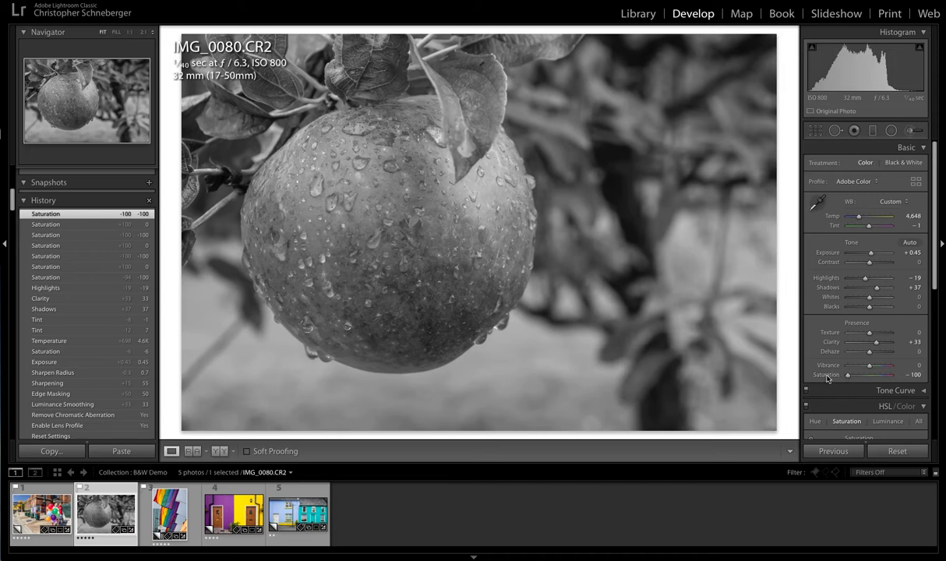
pyautogui.doubleClick(829, 377)
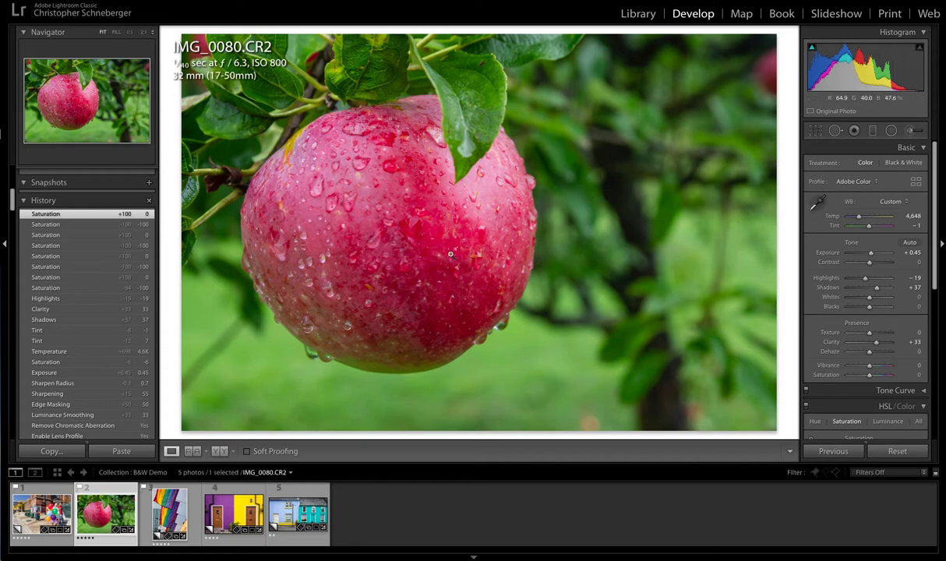
# Step: Create a virtual copy of the apple photo IMG_0080.CR2 and convert the copy to Black & White
pyautogui.click(188, 1)
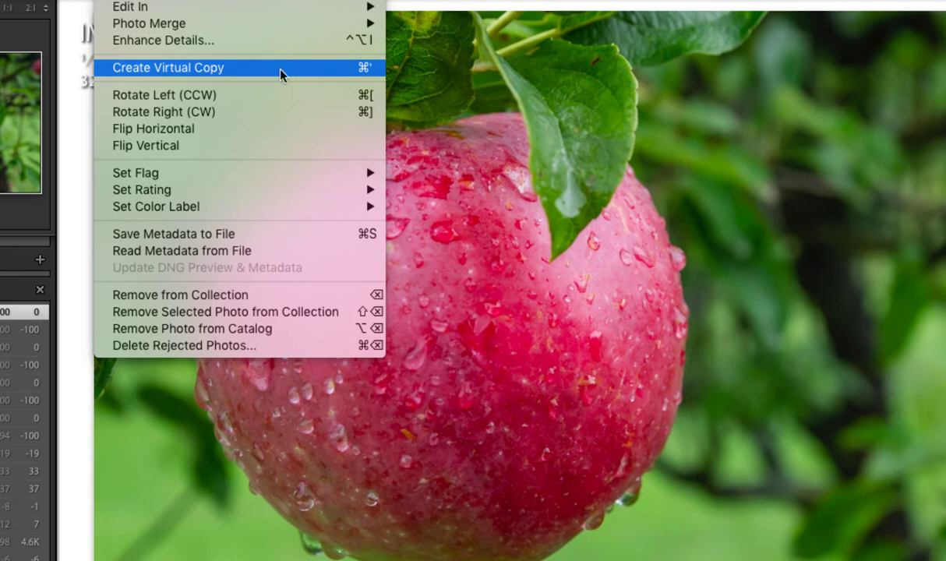
pyautogui.click(281, 70)
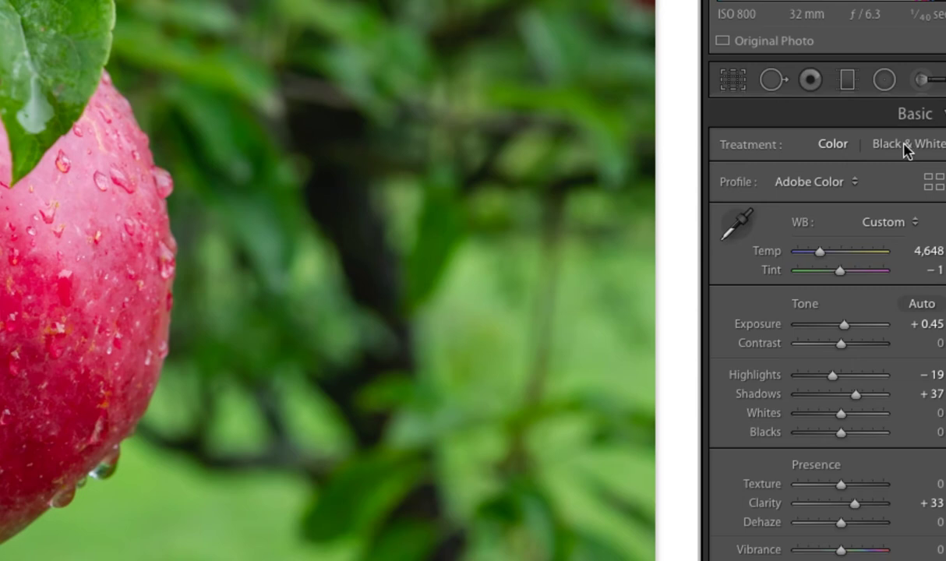
pyautogui.click(906, 145)
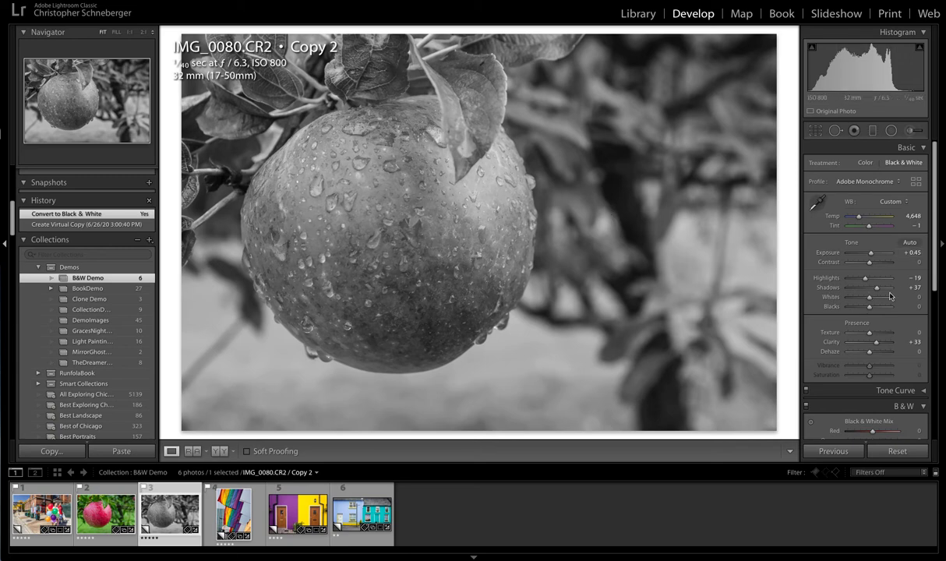
# Step: In the copy's Black & White Mix, set Red +48, Orange +18, Yellow -13, Green -34, Aqua -23 and Magenta +36
pyautogui.moveTo(926, 255); pyautogui.dragTo(926, 331)
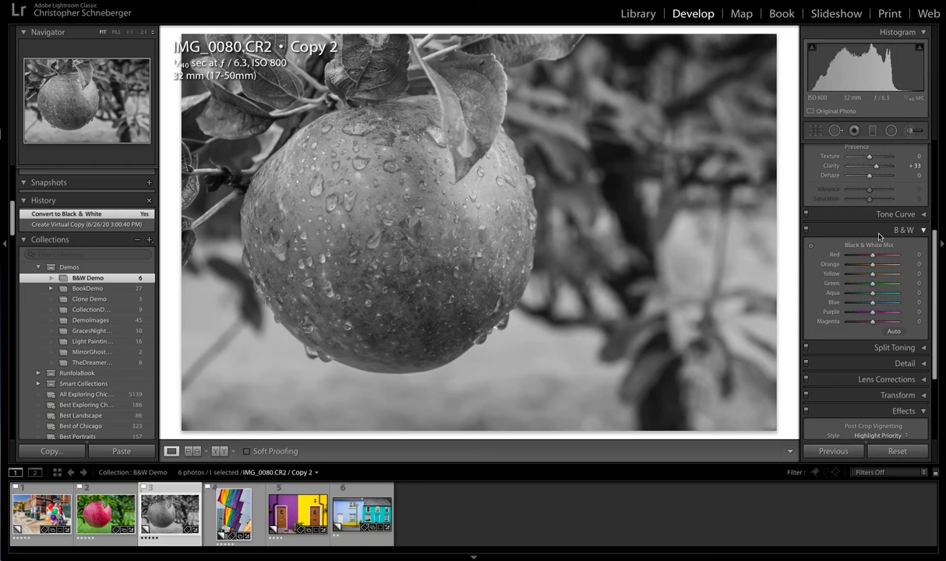
pyautogui.scroll(-1, 879, 237)
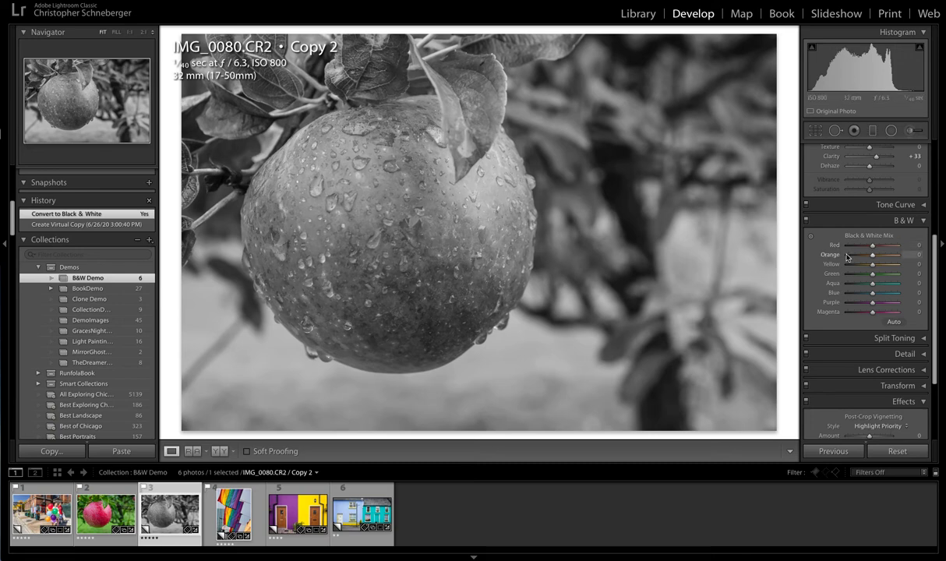
pyautogui.moveTo(874, 248)
pyautogui.mouseDown()
pyautogui.moveTo(891, 248)
pyautogui.moveTo(861, 248)
pyautogui.moveTo(877, 250)
pyautogui.mouseUp()
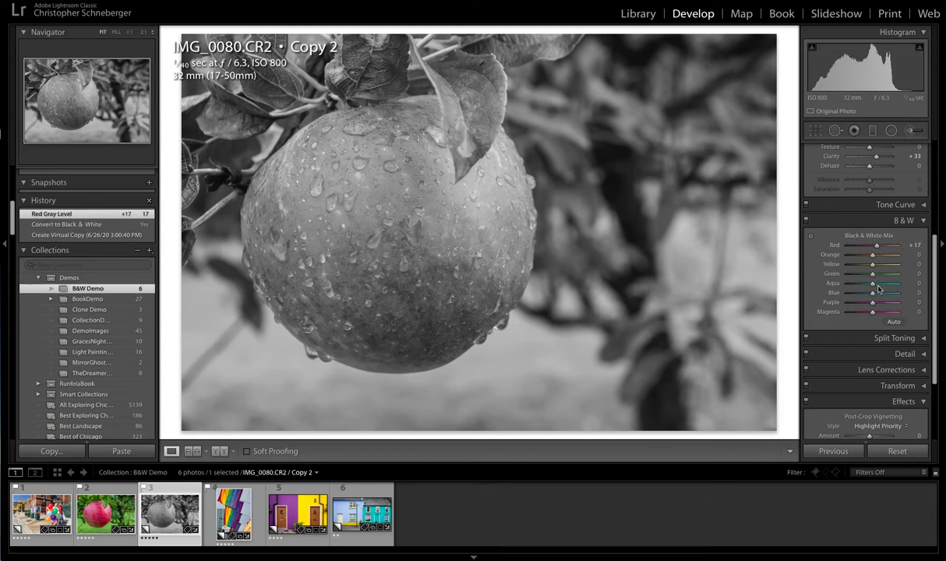
pyautogui.moveTo(872, 274)
pyautogui.mouseDown()
pyautogui.moveTo(888, 277)
pyautogui.moveTo(865, 277)
pyautogui.moveTo(873, 277)
pyautogui.mouseUp()
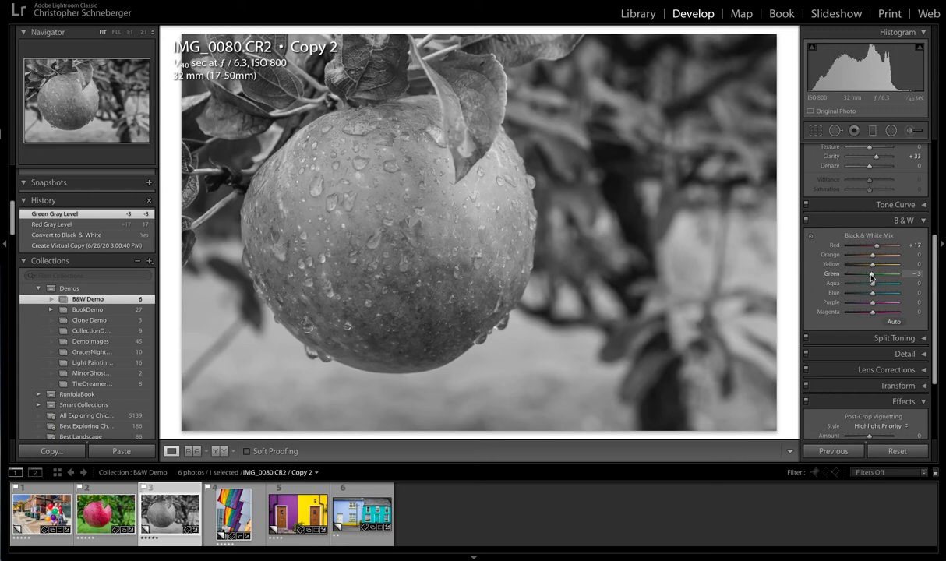
pyautogui.moveTo(877, 248); pyautogui.dragTo(885, 247)
pyautogui.moveTo(872, 312); pyautogui.dragTo(883, 312)
pyautogui.moveTo(874, 254); pyautogui.dragTo(880, 258)
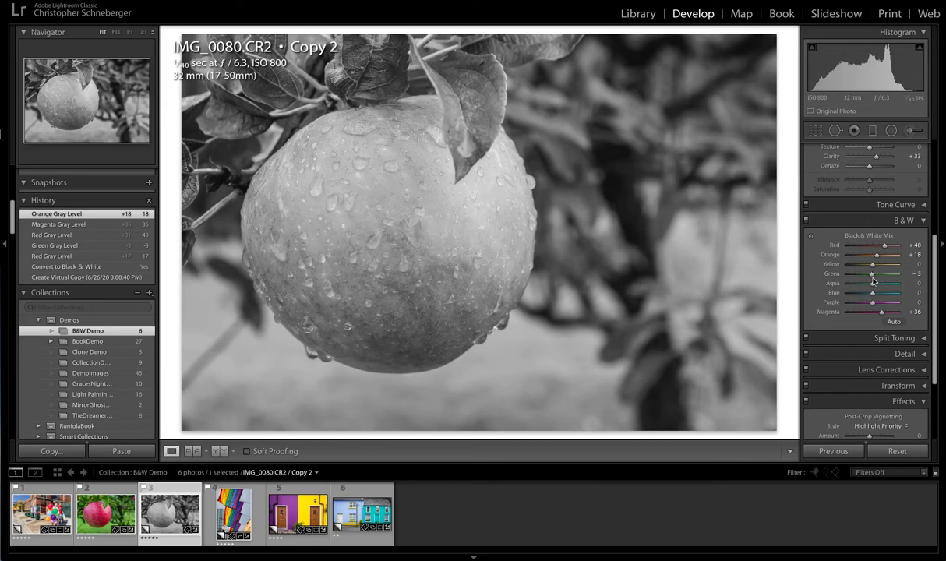
pyautogui.moveTo(872, 275); pyautogui.dragTo(866, 285)
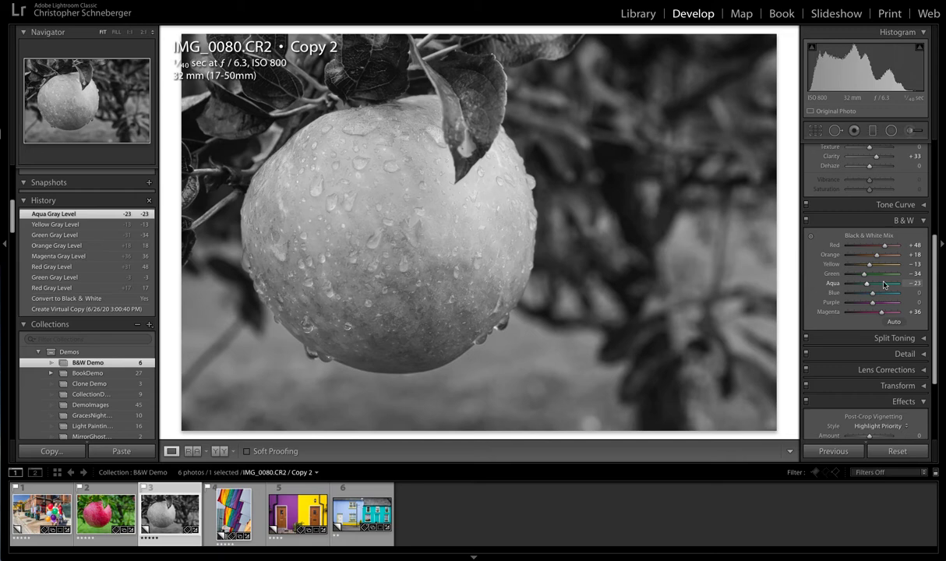
# Step: Set the black-and-white copy's Clarity to +52, Texture to +17, Whites to +33 and Blacks to -8
pyautogui.scroll(5, 883, 285)
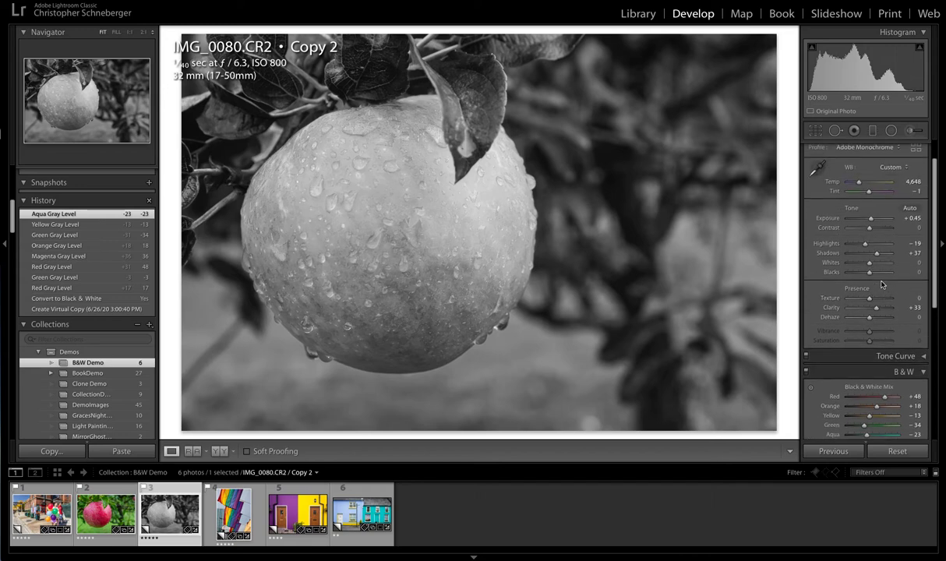
pyautogui.scroll(2, 883, 285)
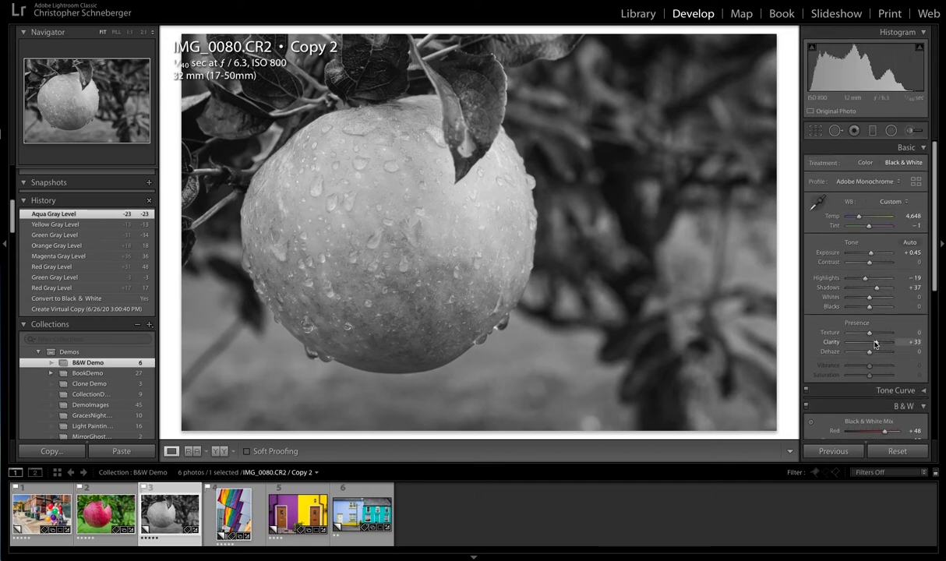
pyautogui.moveTo(876, 345); pyautogui.dragTo(875, 336)
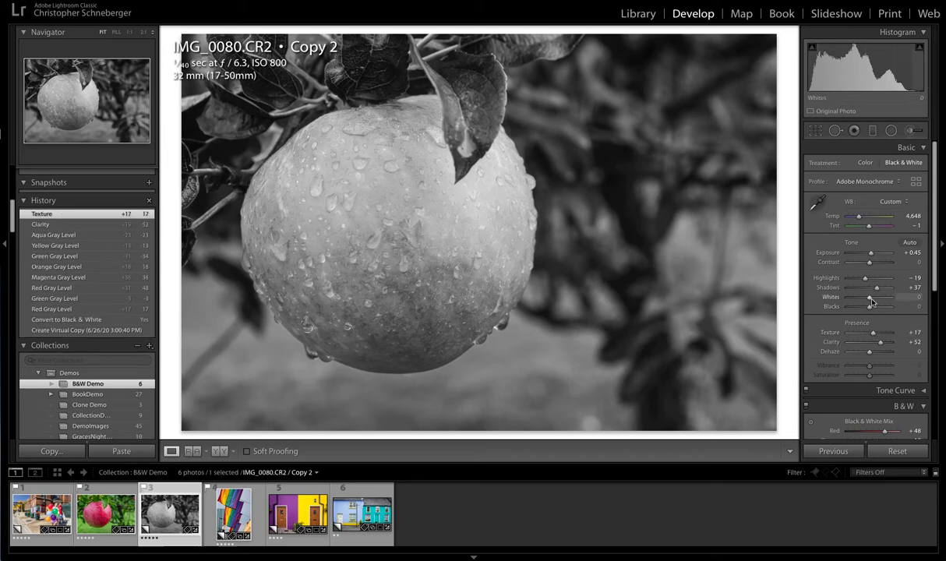
pyautogui.moveTo(872, 301); pyautogui.dragTo(878, 301)
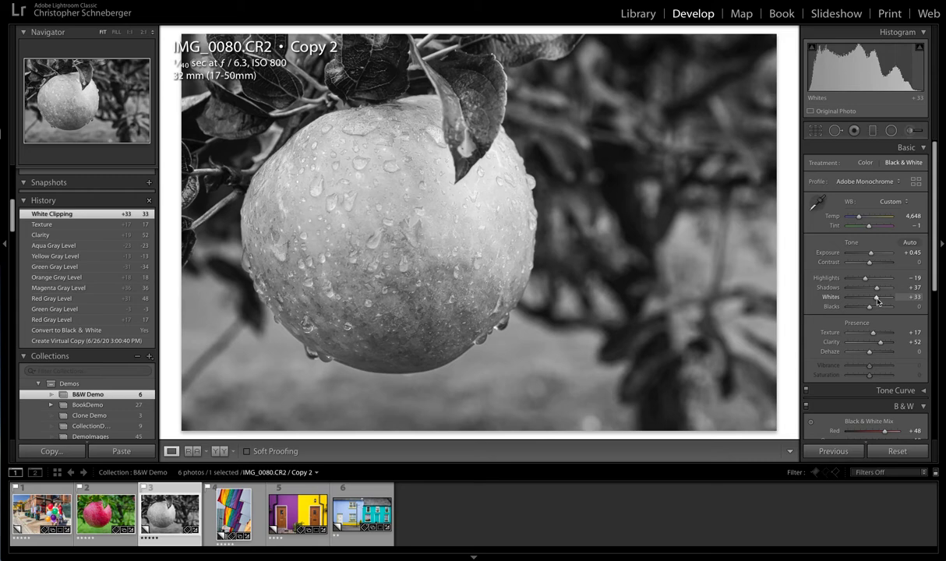
pyautogui.moveTo(870, 306); pyautogui.dragTo(867, 307)
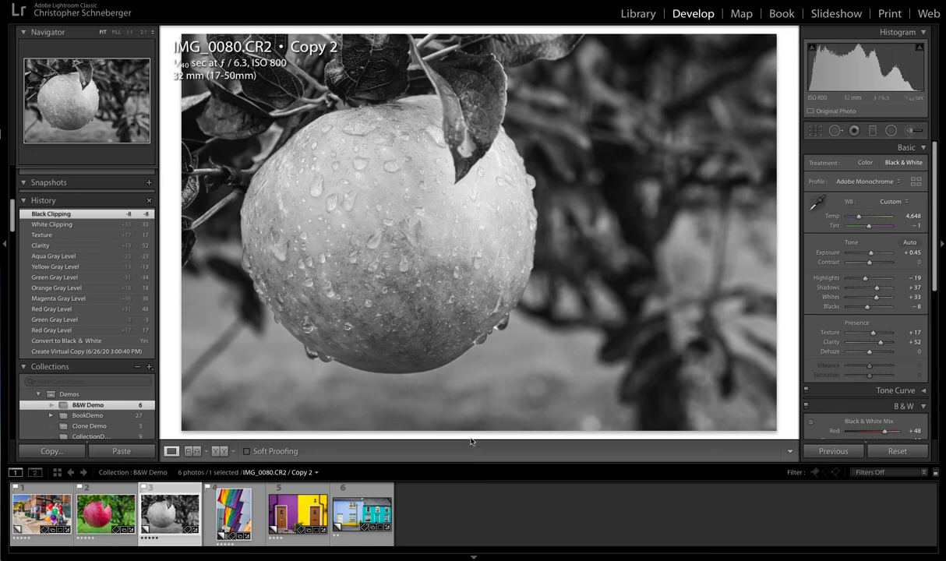
# Step: Make another virtual copy of the original color apple photo and convert that copy to Black & White
pyautogui.click(112, 491)
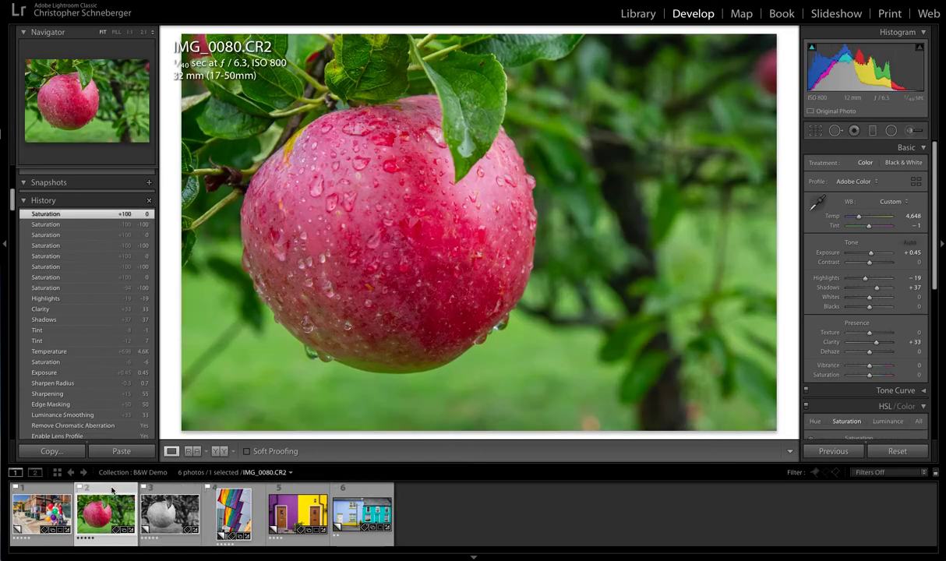
pyautogui.click(196, 1)
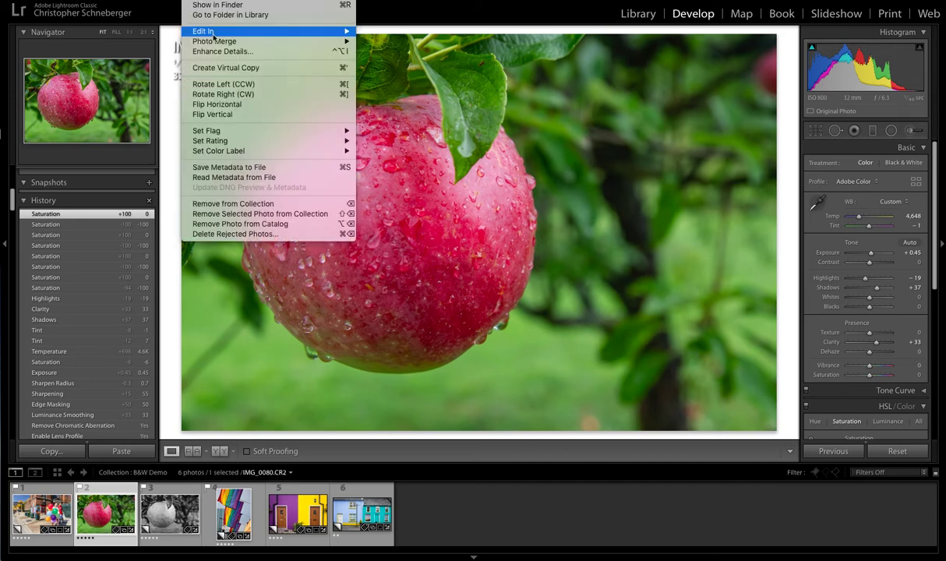
pyautogui.click(270, 69)
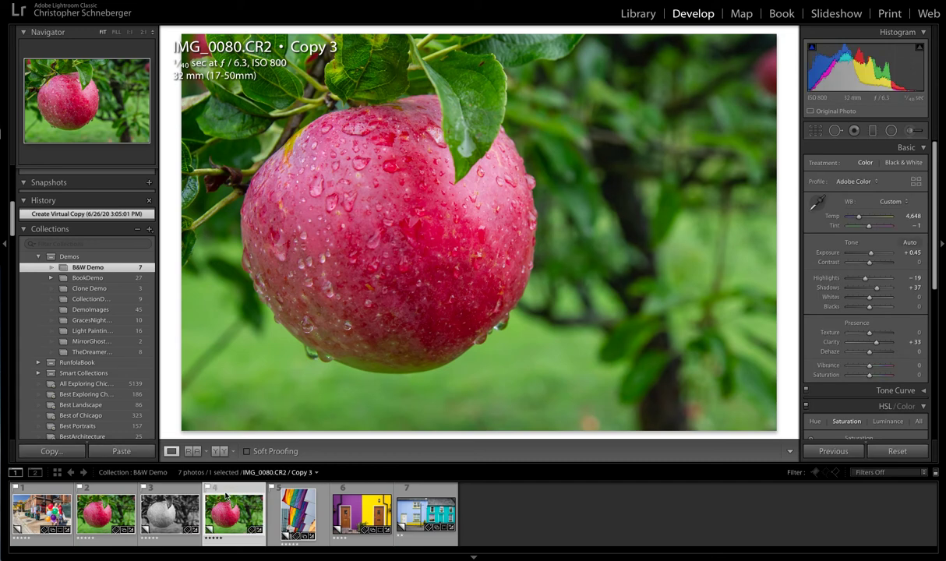
pyautogui.click(903, 163)
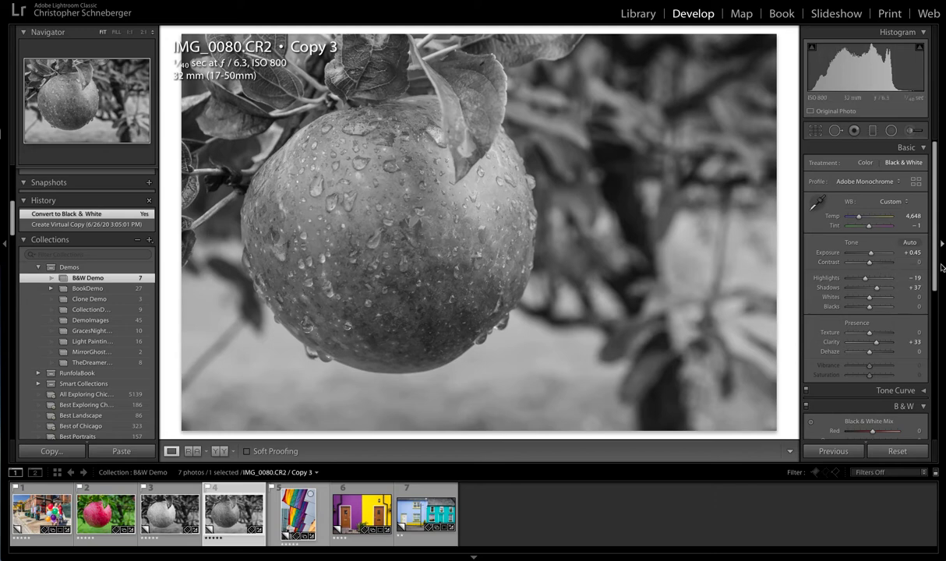
# Step: In the new copy's Black & White Mix, set Red -52, Orange -17, Yellow +8, Green +32, Aqua +21, Purple -6 and Magenta -28
pyautogui.moveTo(937, 269); pyautogui.dragTo(937, 366)
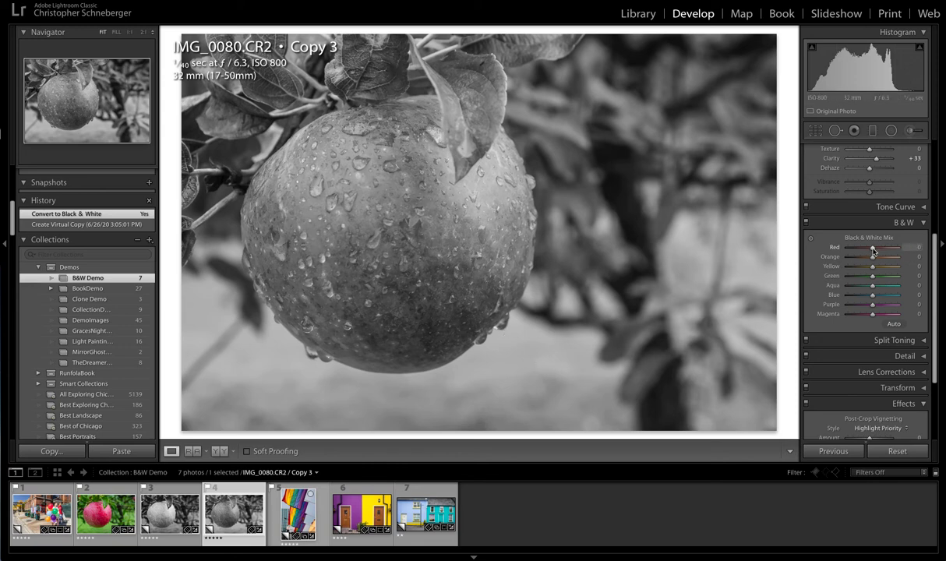
pyautogui.moveTo(873, 249); pyautogui.dragTo(861, 251)
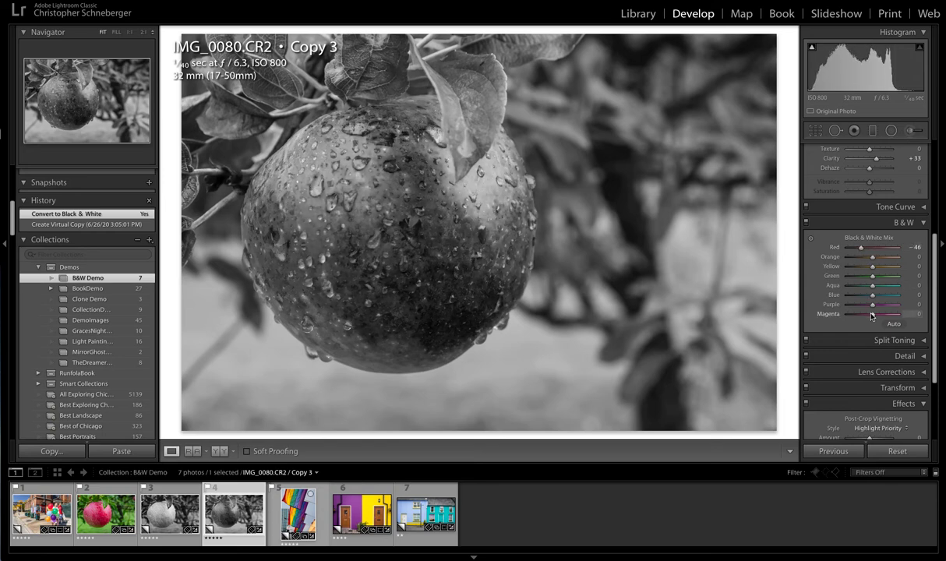
pyautogui.moveTo(872, 314); pyautogui.dragTo(865, 317)
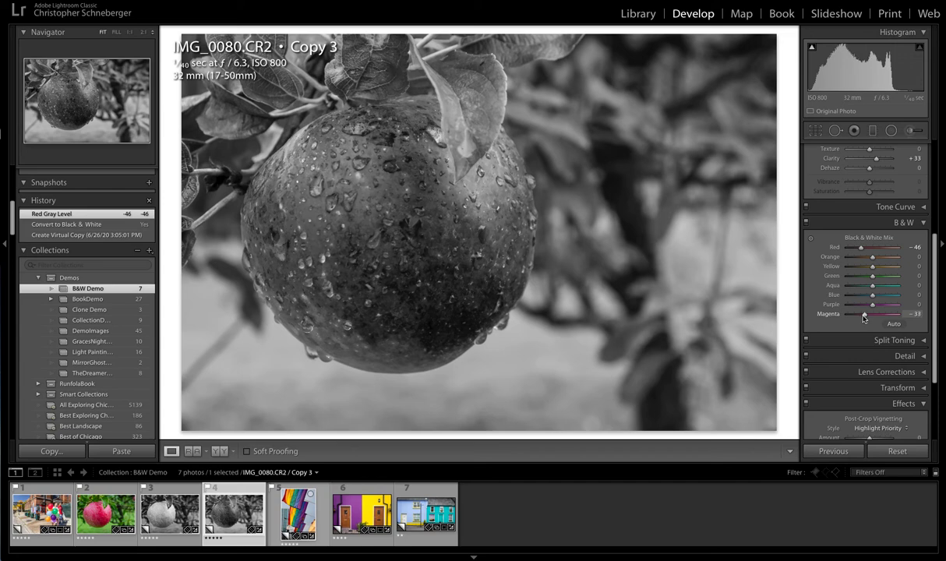
pyautogui.moveTo(864, 250); pyautogui.dragTo(869, 259)
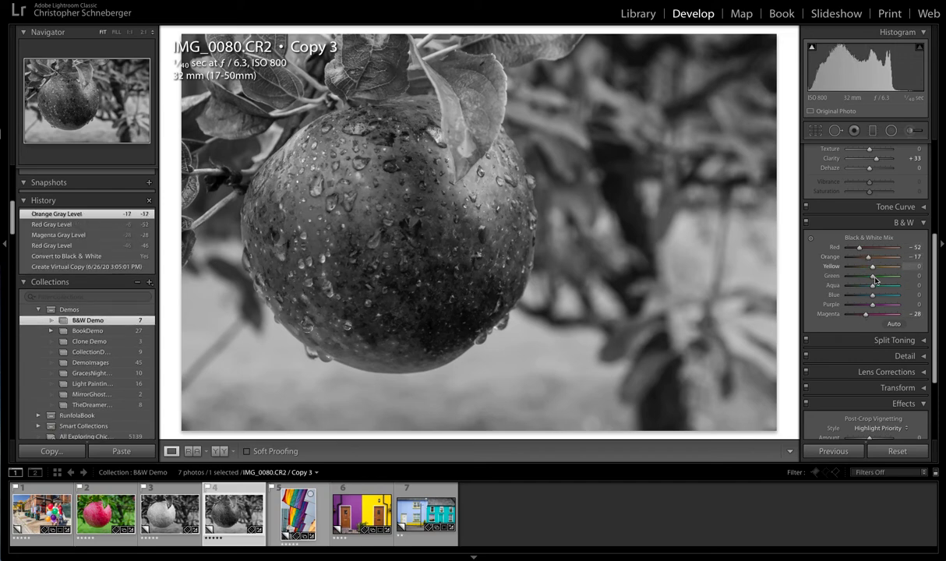
pyautogui.moveTo(877, 308)
pyautogui.mouseDown()
pyautogui.moveTo(874, 266)
pyautogui.moveTo(880, 288)
pyautogui.mouseUp()
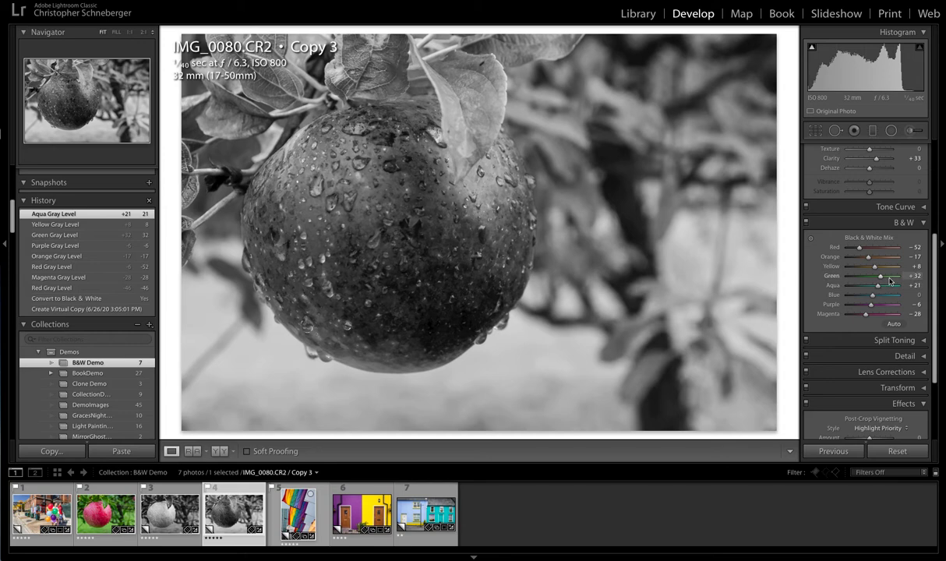
# Step: Set the second black-and-white copy's Clarity to +48, Texture to +11, Whites to +29 and Blacks to -2
pyautogui.moveTo(935, 290); pyautogui.dragTo(942, 214)
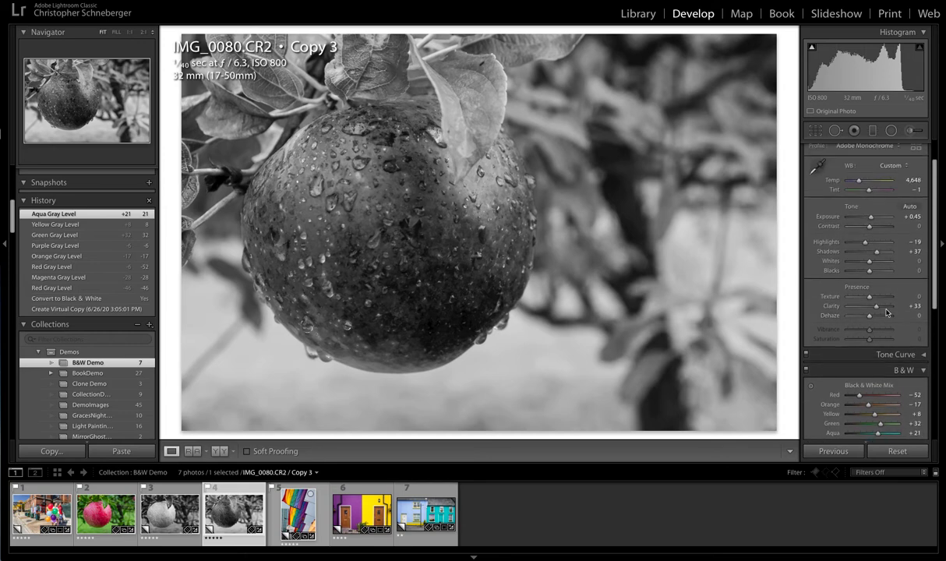
pyautogui.moveTo(876, 306); pyautogui.dragTo(875, 297)
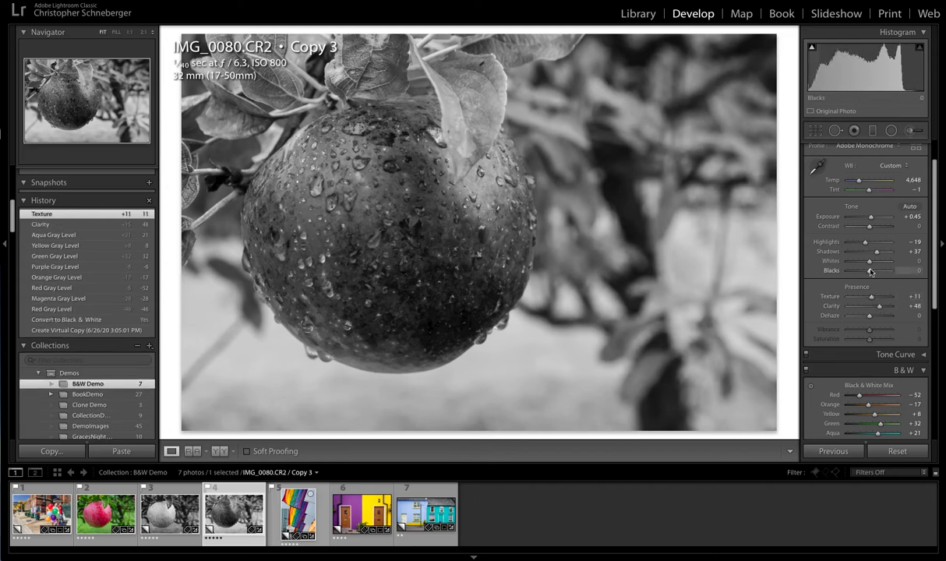
pyautogui.moveTo(871, 262); pyautogui.dragTo(869, 273)
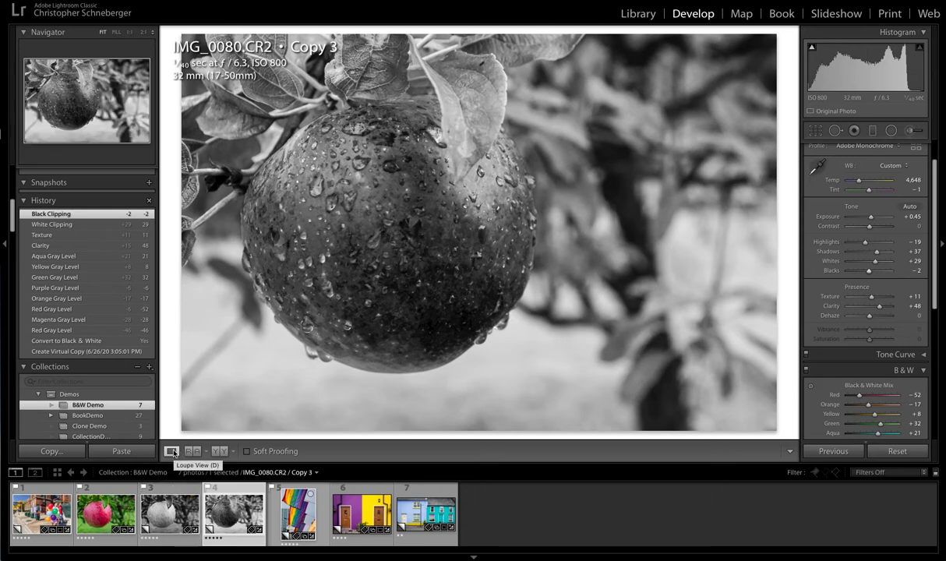
# Step: Compare the two black-and-white apple copies side by side in Survey view, and return to the Develop module
pyautogui.keyDown('ctrl'); pyautogui.click(174, 491); pyautogui.keyUp('ctrl')
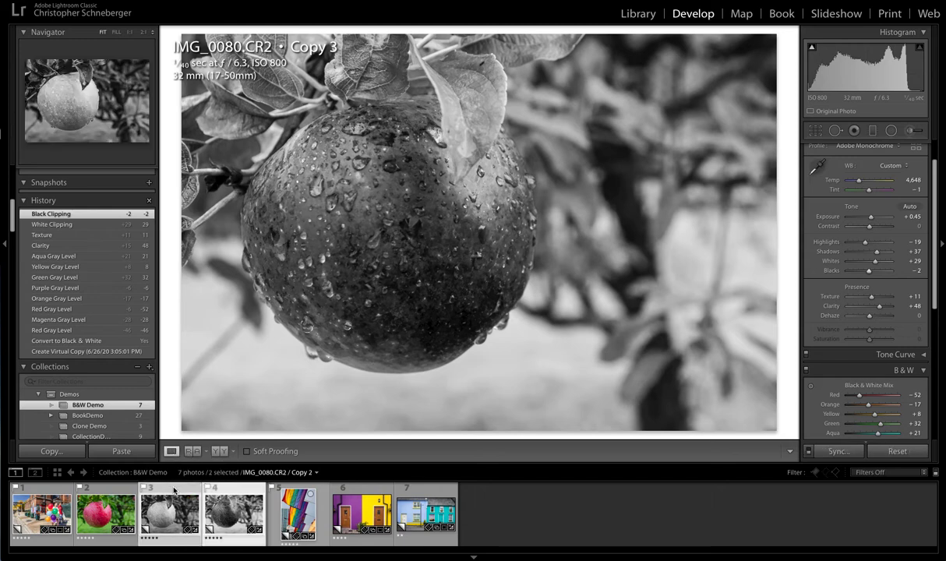
pyautogui.press('n')
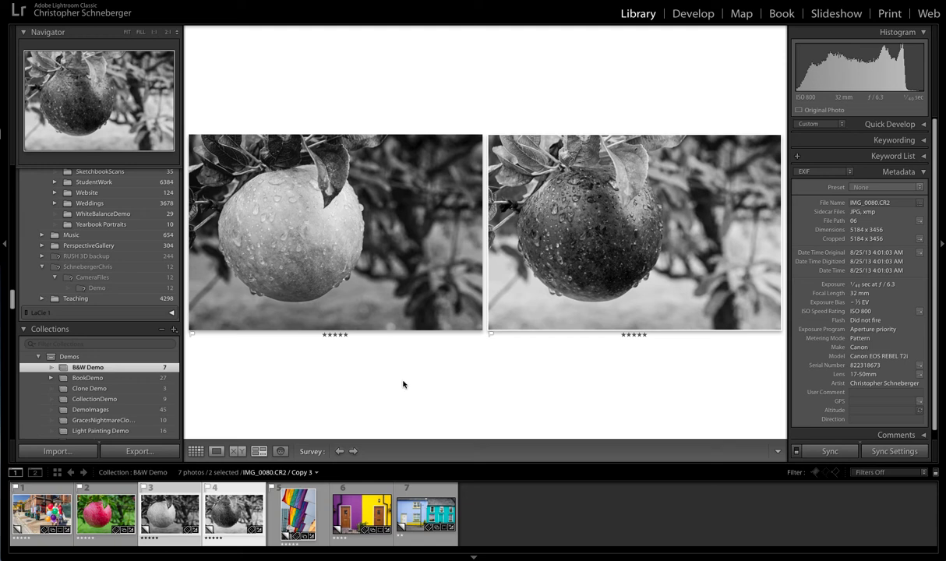
pyautogui.press('d')
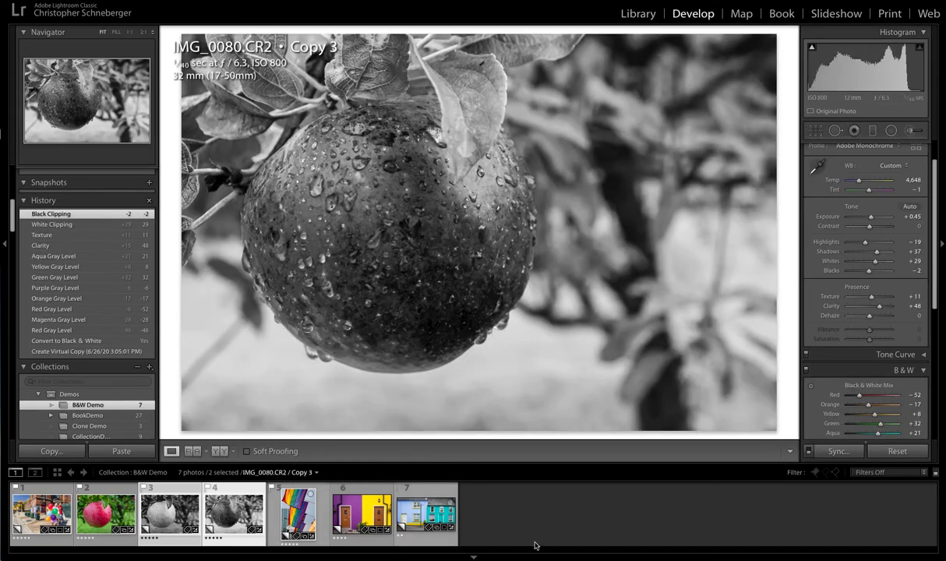
# Step: Select only the dark-apple copy and show it in a side-by-side Before & After view
pyautogui.click(214, 481)
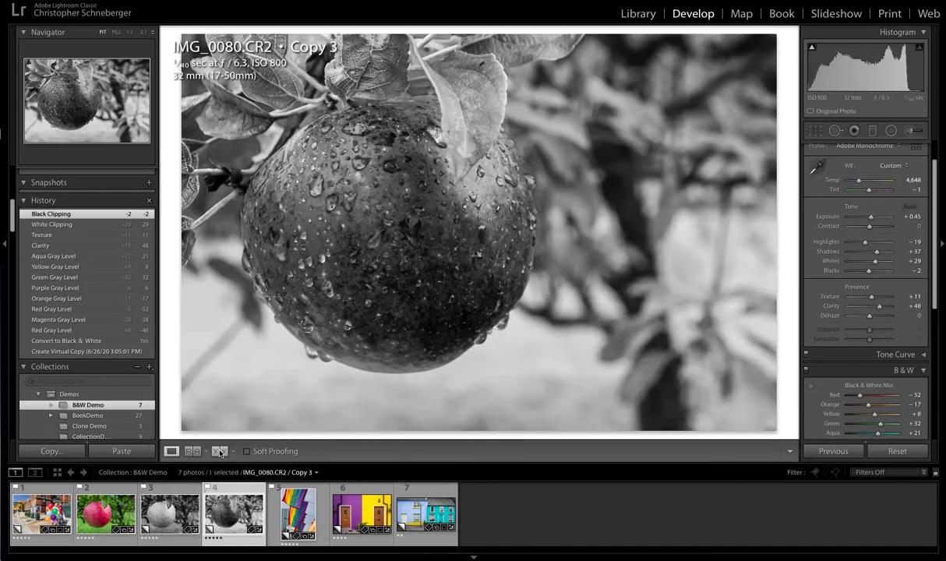
pyautogui.click(219, 452)
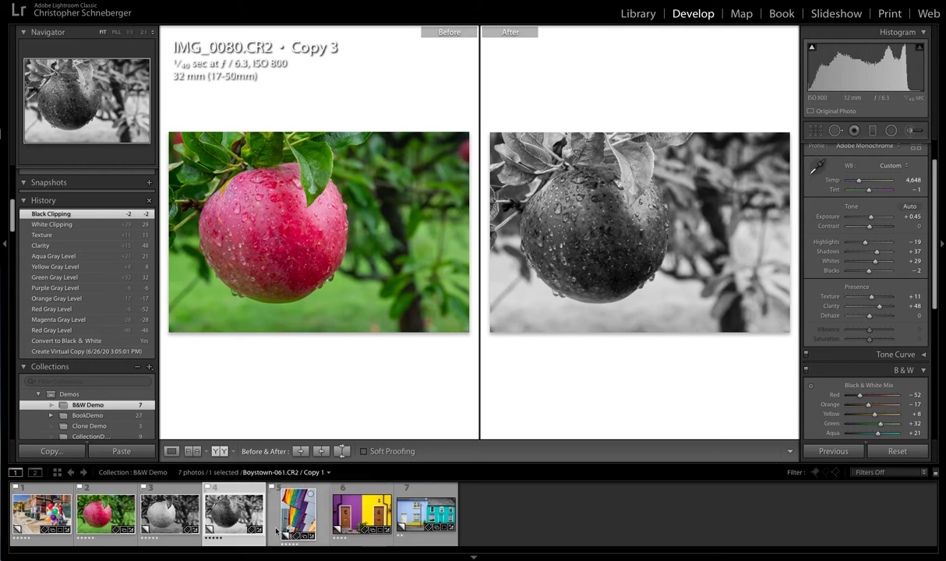
# Step: Create a virtual copy of the rainbow flags photo and convert that copy to Black & White
pyautogui.click(298, 518)
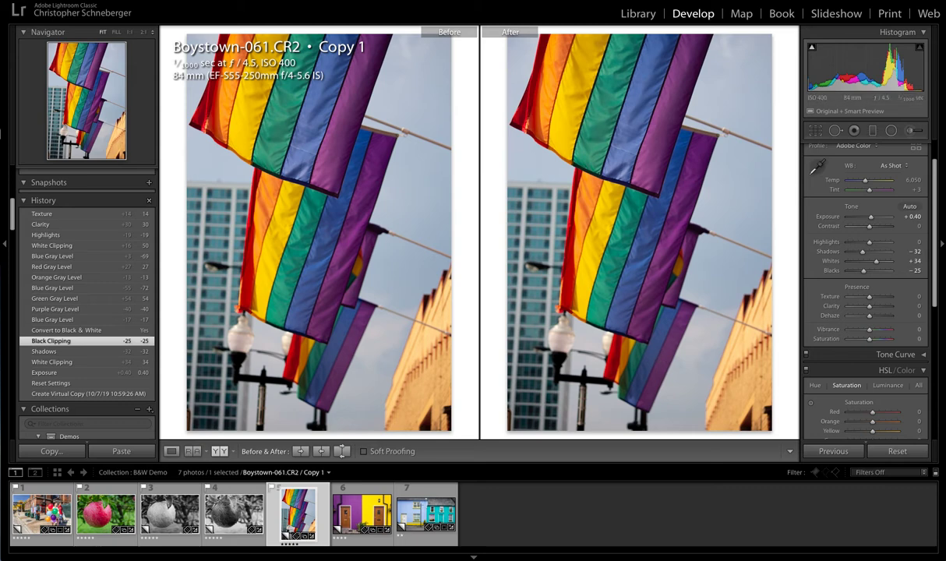
pyautogui.click(200, 0)
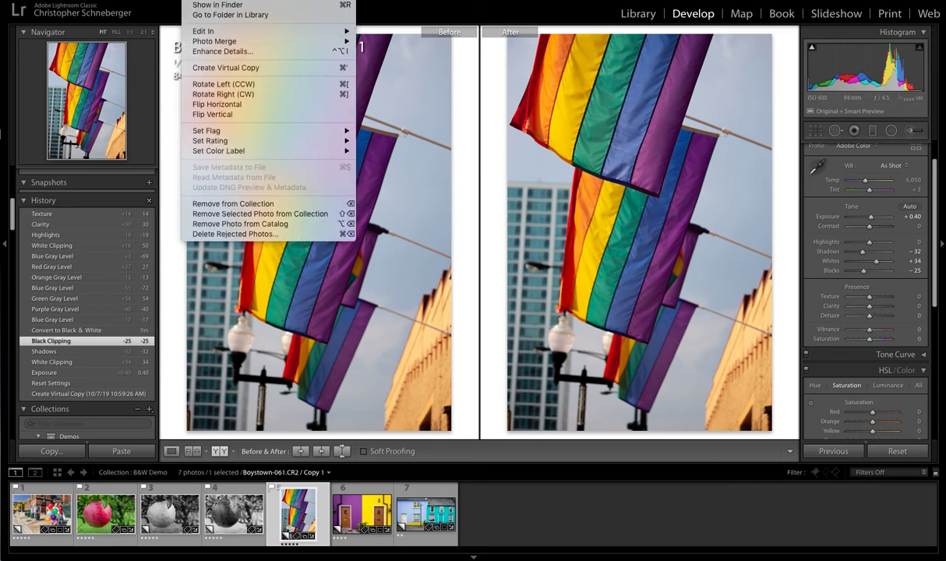
pyautogui.click(203, 68)
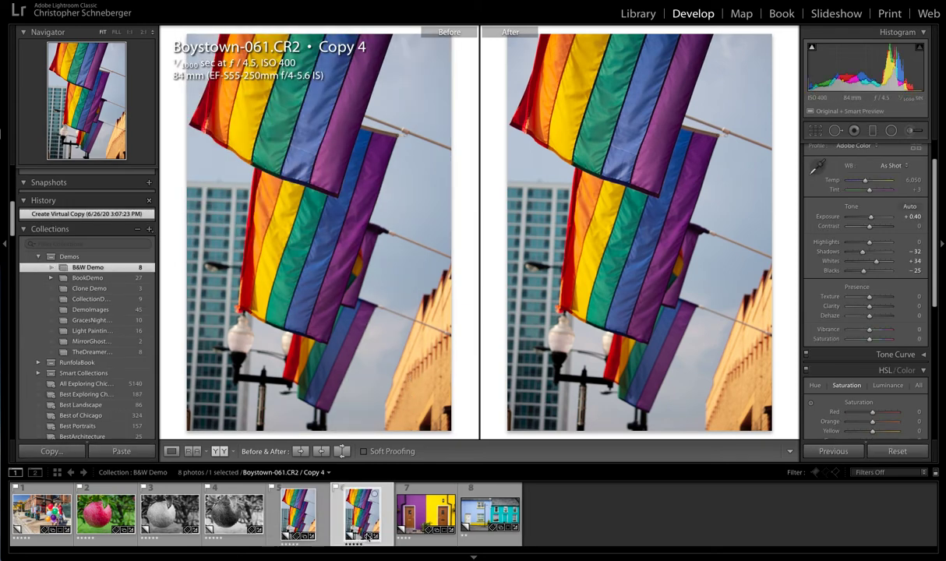
pyautogui.click(297, 520)
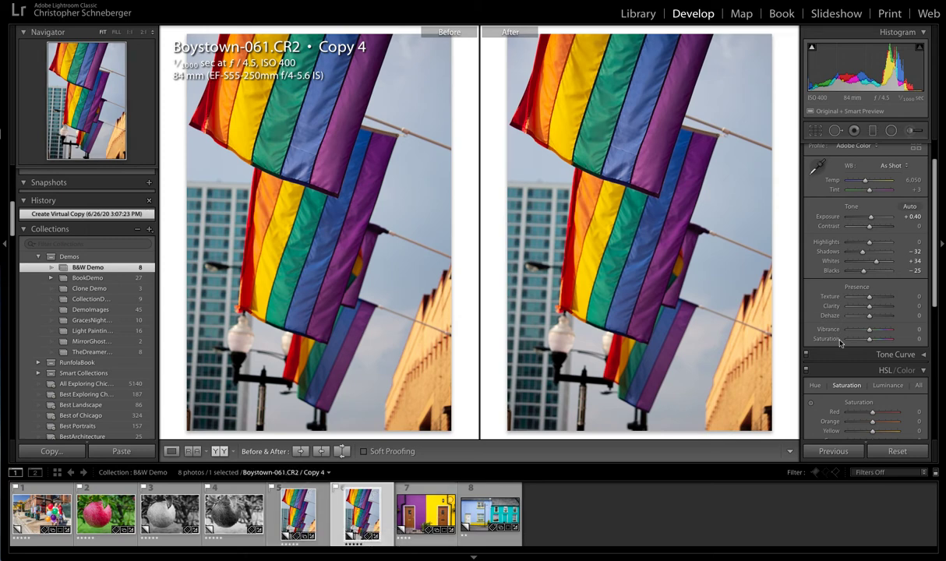
pyautogui.scroll(2, 850, 327)
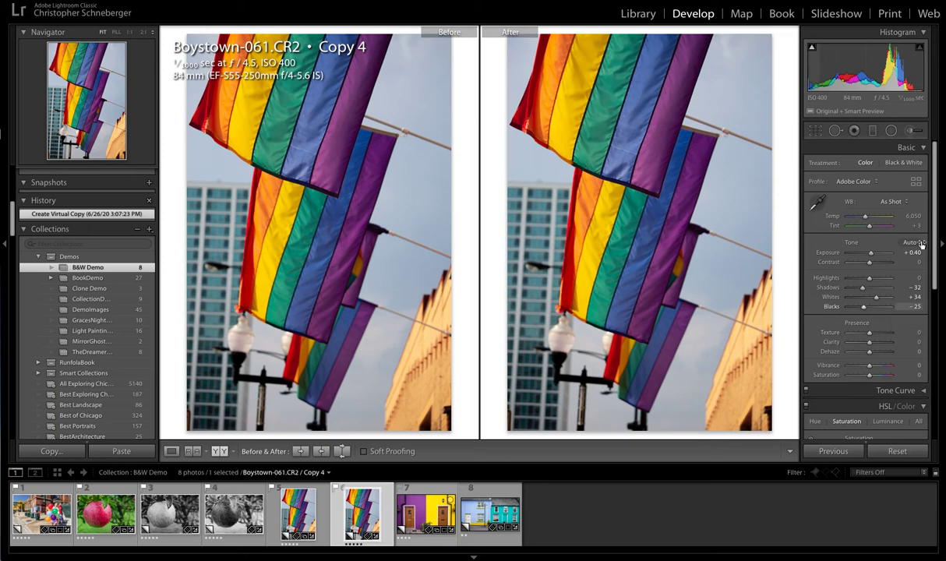
pyautogui.click(903, 163)
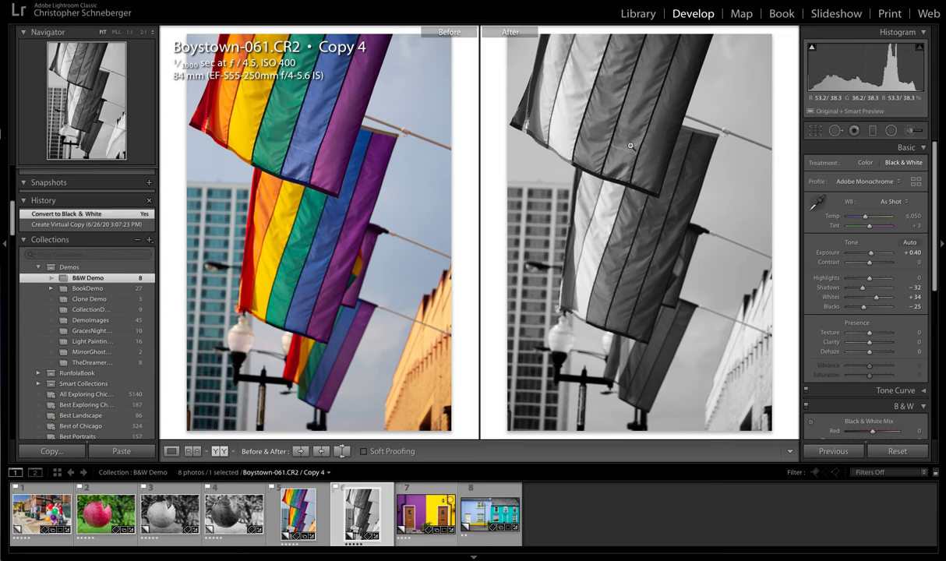
# Step: In the flags copy's Black & White Mix, set Red +36, Orange +16, Yellow +18, Green +54, Aqua +40, Blue -47 and Purple +60
pyautogui.scroll(-5, 870, 289)
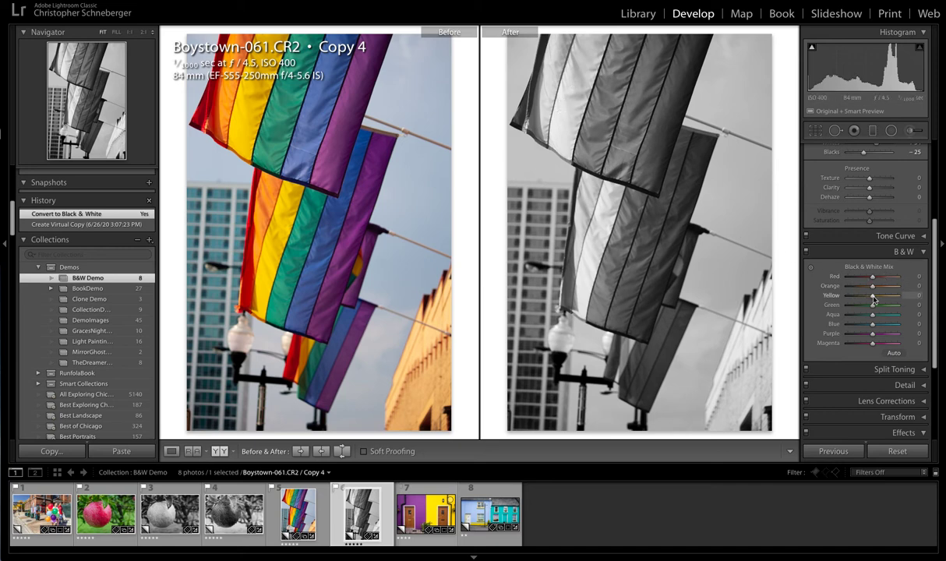
pyautogui.moveTo(873, 299); pyautogui.dragTo(878, 298)
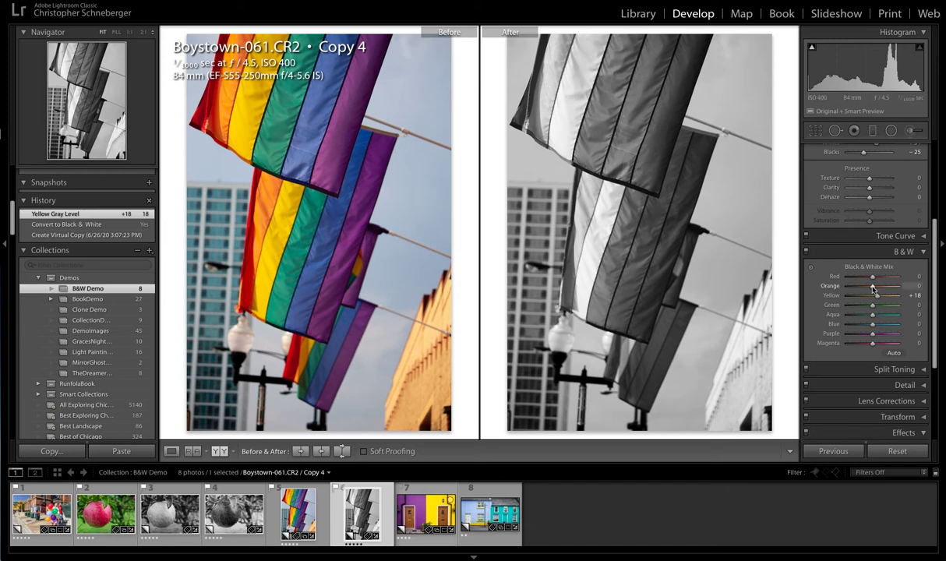
pyautogui.moveTo(872, 288); pyautogui.dragTo(878, 289)
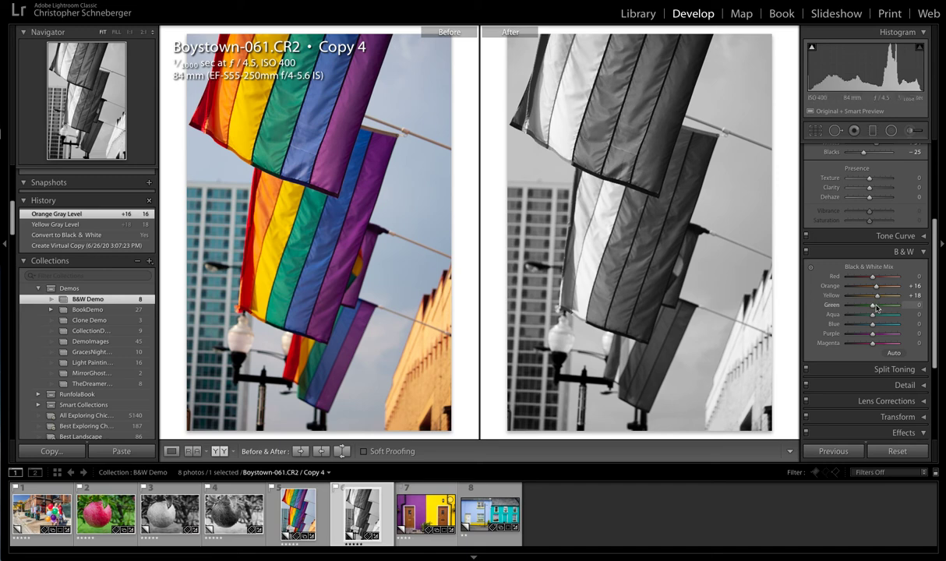
pyautogui.moveTo(874, 308)
pyautogui.mouseDown()
pyautogui.moveTo(891, 309)
pyautogui.moveTo(884, 318)
pyautogui.mouseUp()
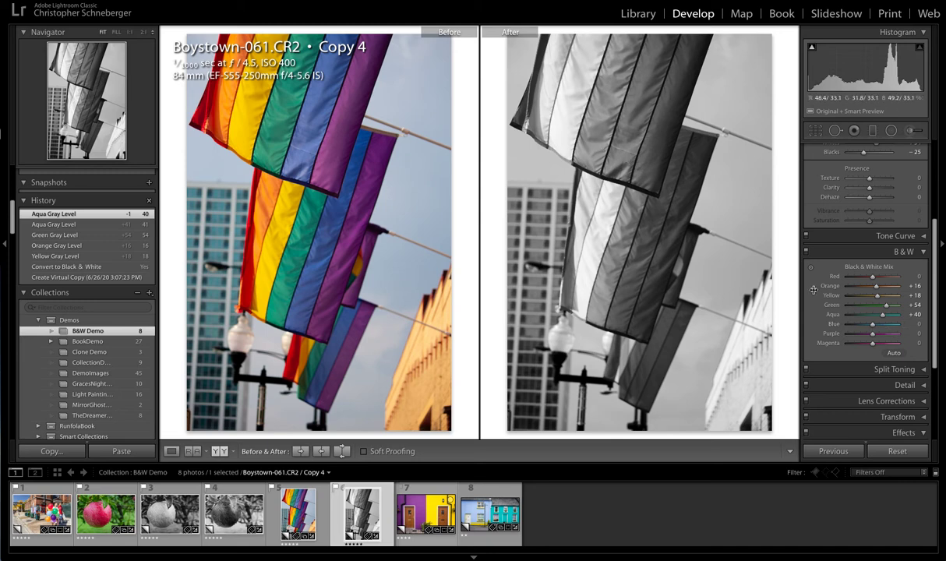
pyautogui.moveTo(873, 326); pyautogui.dragTo(864, 328)
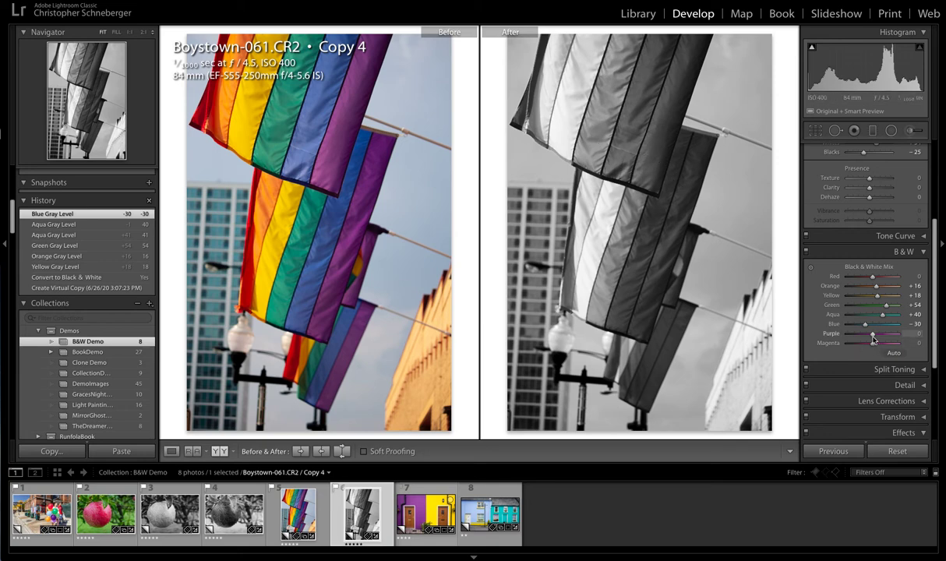
pyautogui.moveTo(873, 336)
pyautogui.mouseDown()
pyautogui.moveTo(888, 336)
pyautogui.moveTo(862, 328)
pyautogui.mouseUp()
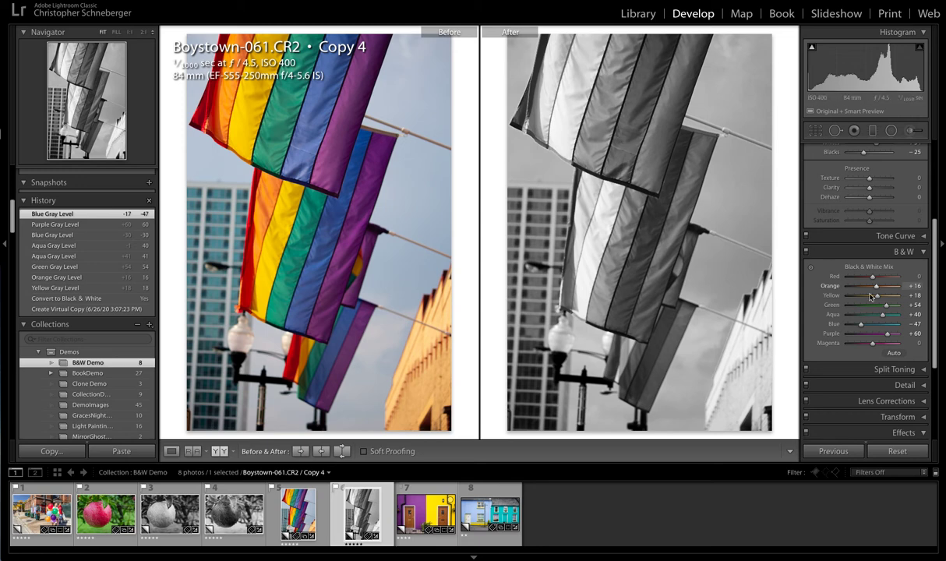
pyautogui.moveTo(872, 278); pyautogui.dragTo(882, 280)
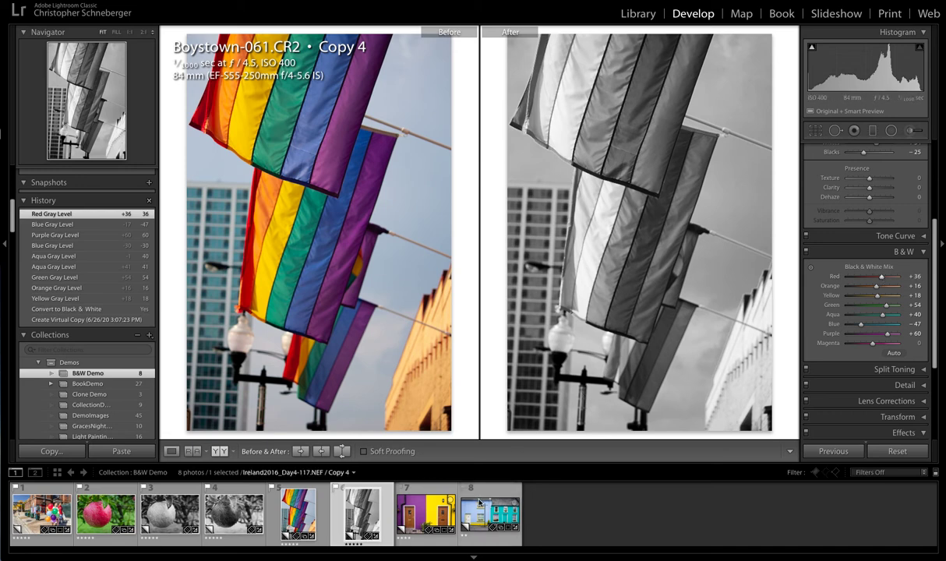
# Step: Create a virtual copy of the purple-and-yellow doors photo and convert that copy to Black & White
pyautogui.click(418, 496)
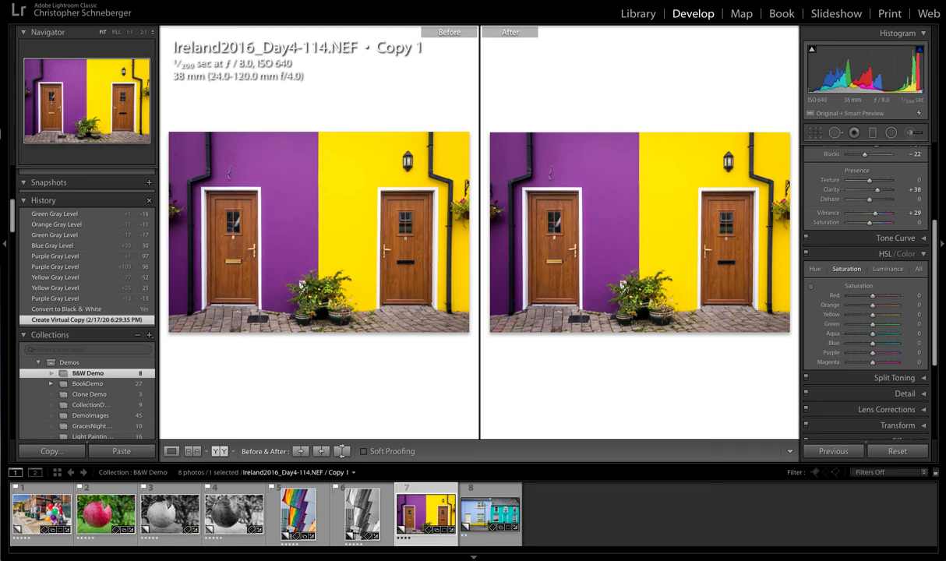
pyautogui.click(189, 0)
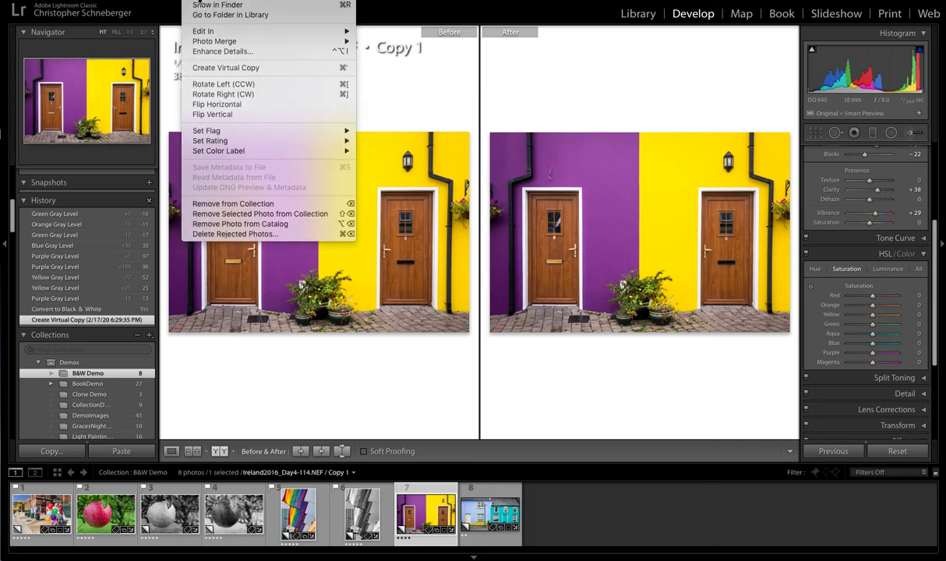
pyautogui.click(210, 68)
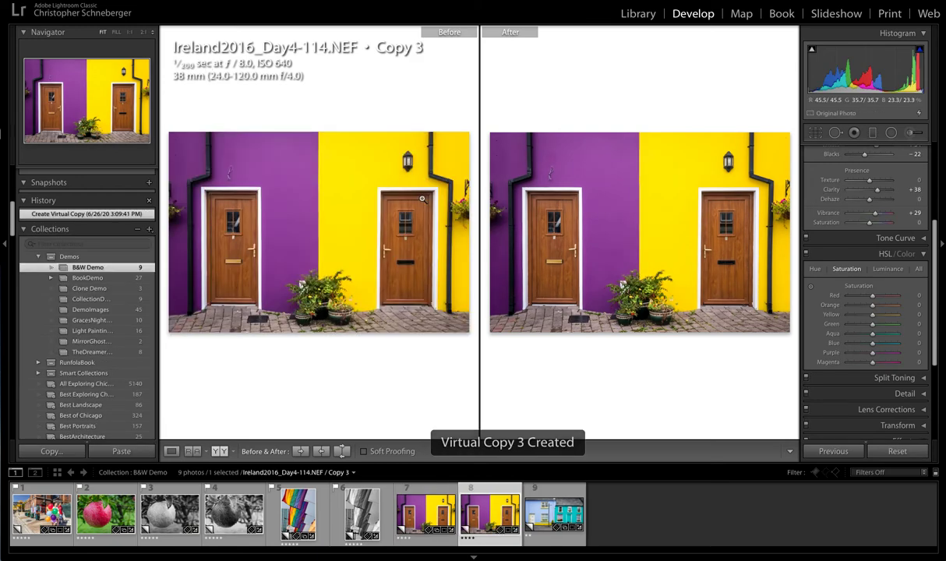
pyautogui.click(639, 17)
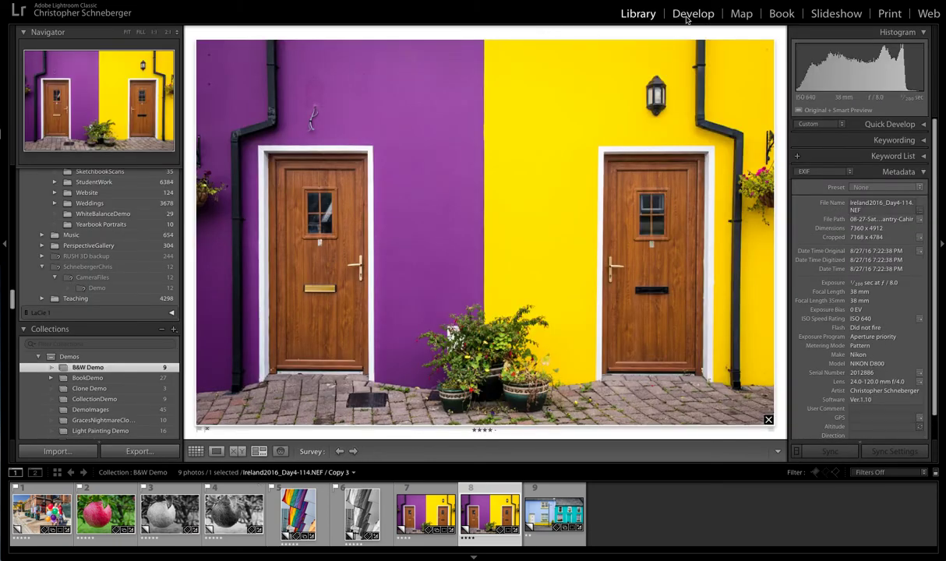
pyautogui.press('d')
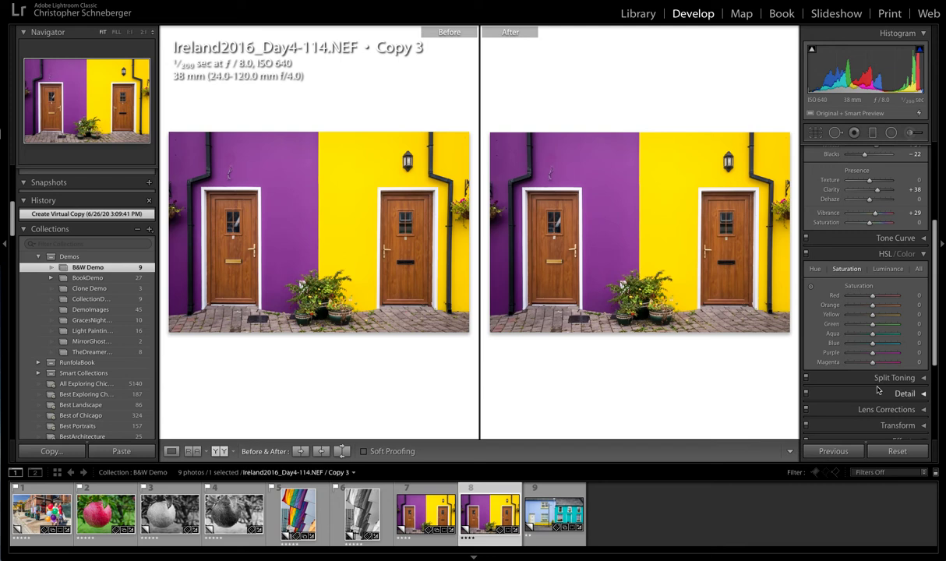
pyautogui.scroll(5, 874, 291)
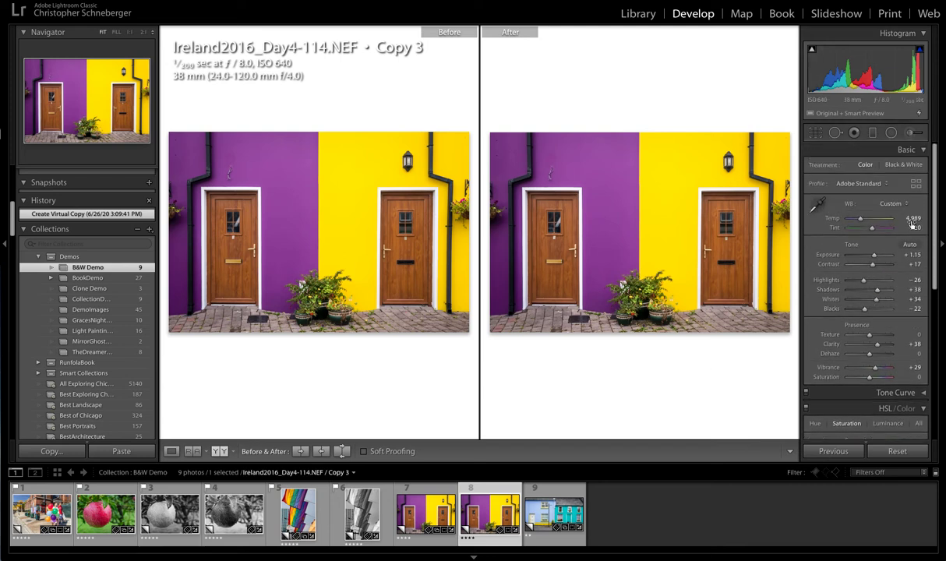
pyautogui.click(902, 166)
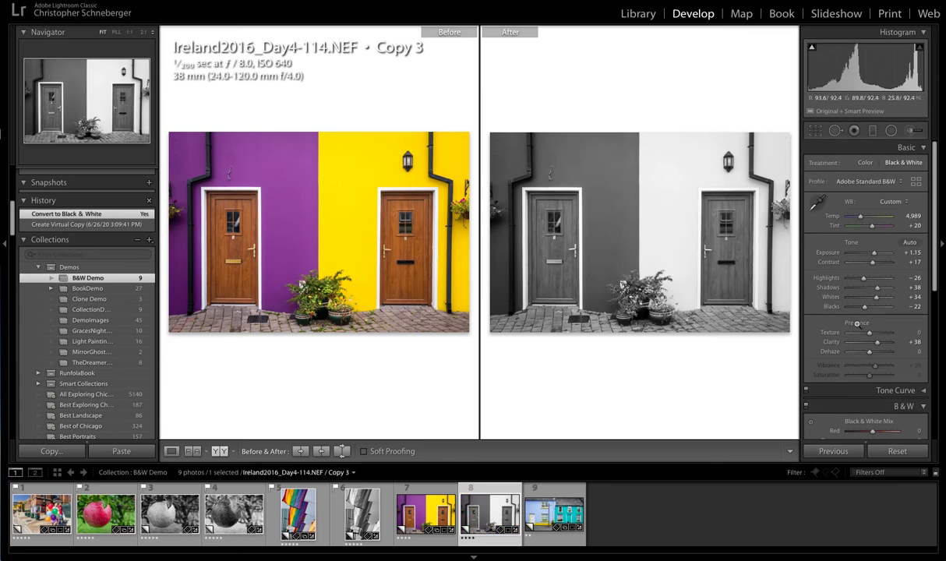
# Step: Darken the purple wall in the doors copy's Black & White Mix with Purple -59, and set Yellow to -10
pyautogui.scroll(-1, 881, 332)
pyautogui.scroll(-5, 882, 332)
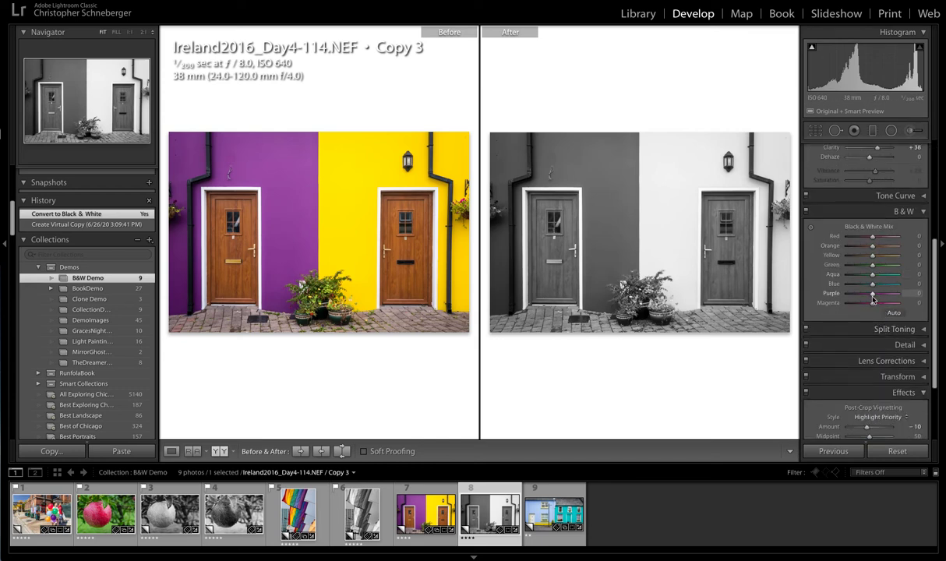
pyautogui.moveTo(872, 296); pyautogui.dragTo(863, 298)
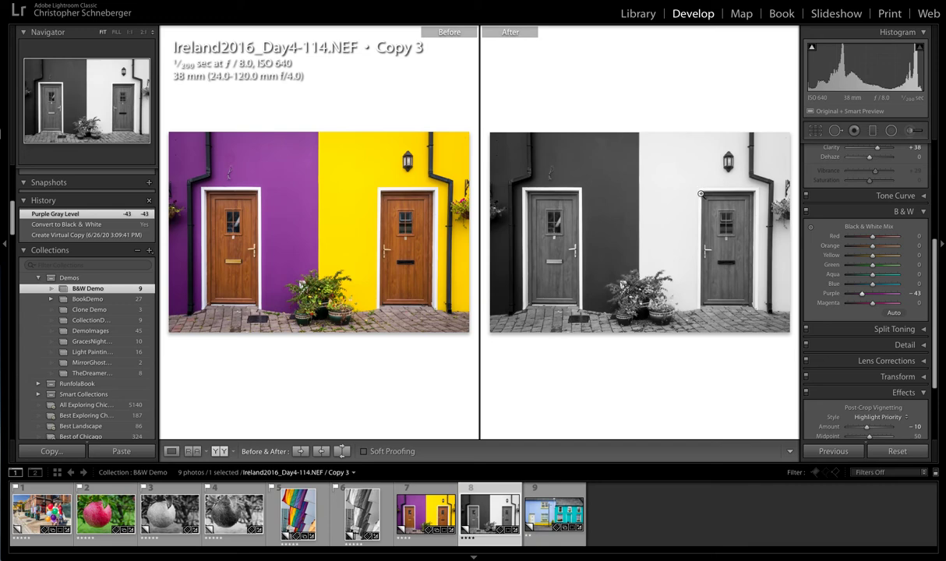
pyautogui.click(700, 193)
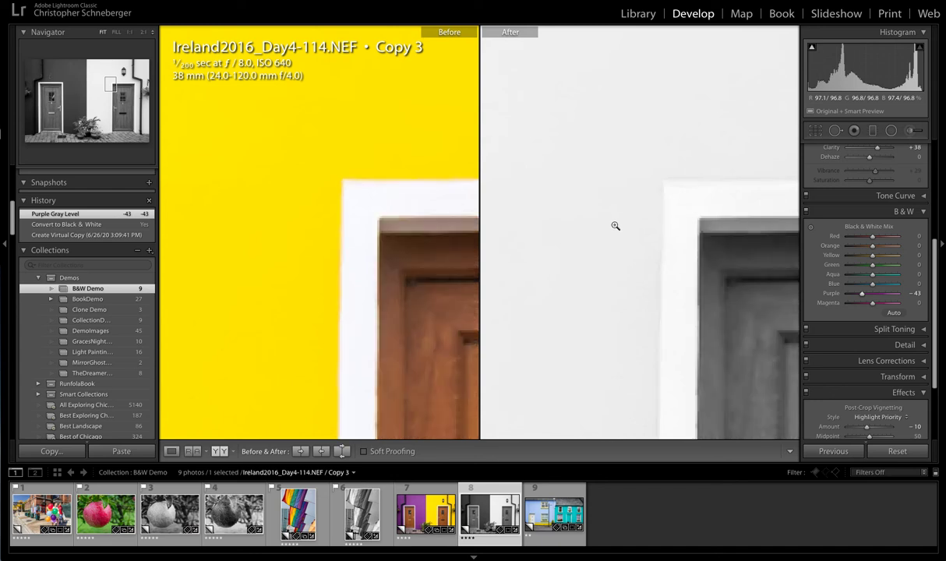
pyautogui.click(615, 226)
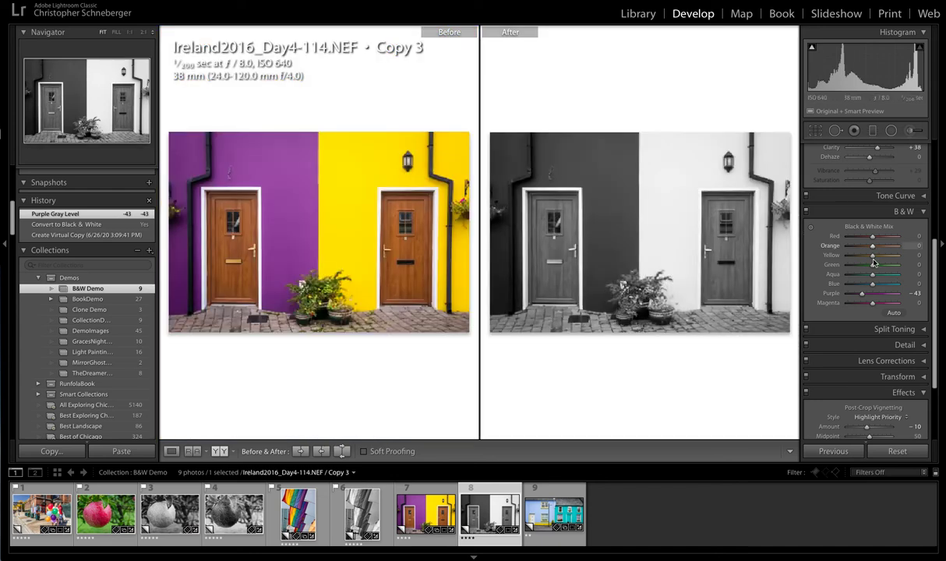
pyautogui.moveTo(872, 257); pyautogui.dragTo(870, 258)
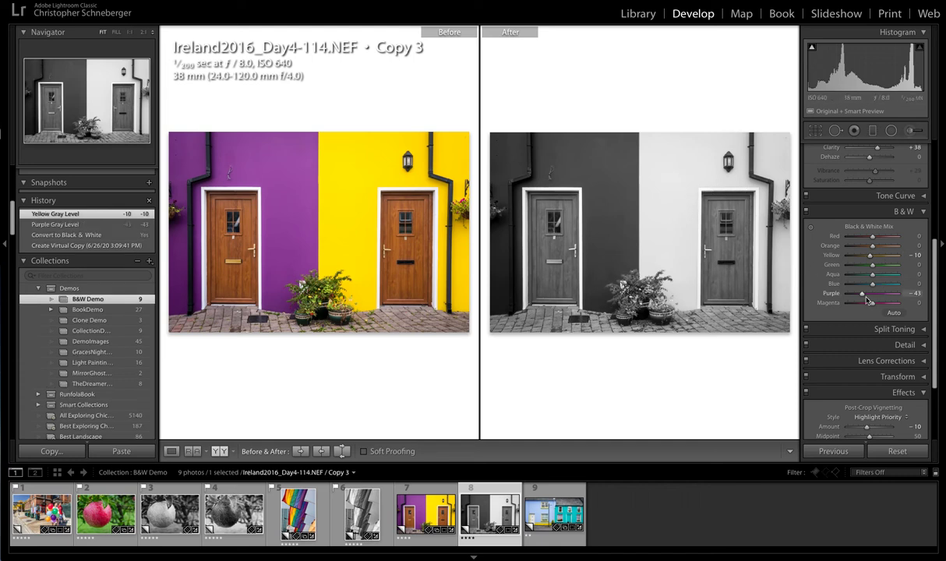
pyautogui.moveTo(863, 294); pyautogui.dragTo(857, 297)
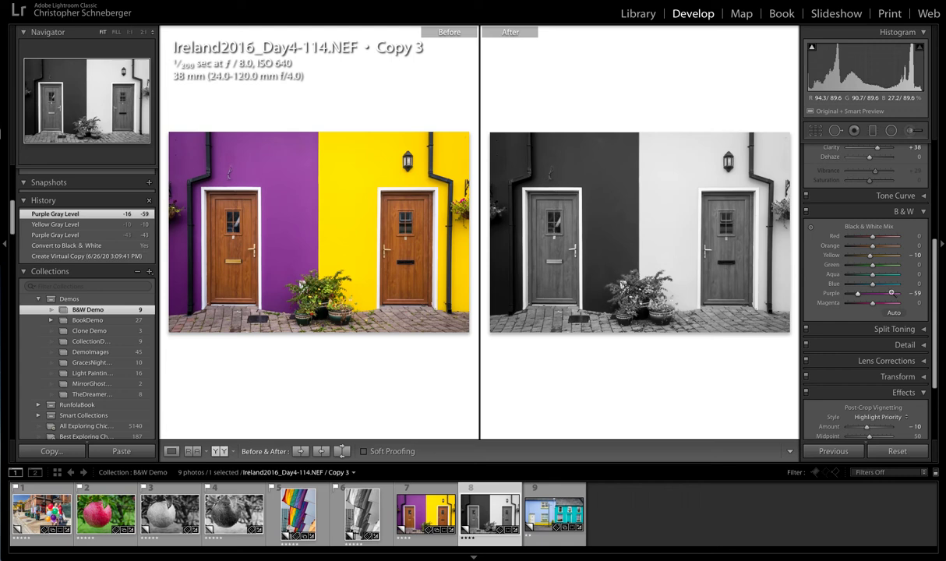
# Step: Set the doors copy's Clarity to +46, Texture to +18, Whites to +41 and Blacks to -24
pyautogui.scroll(3, 891, 291)
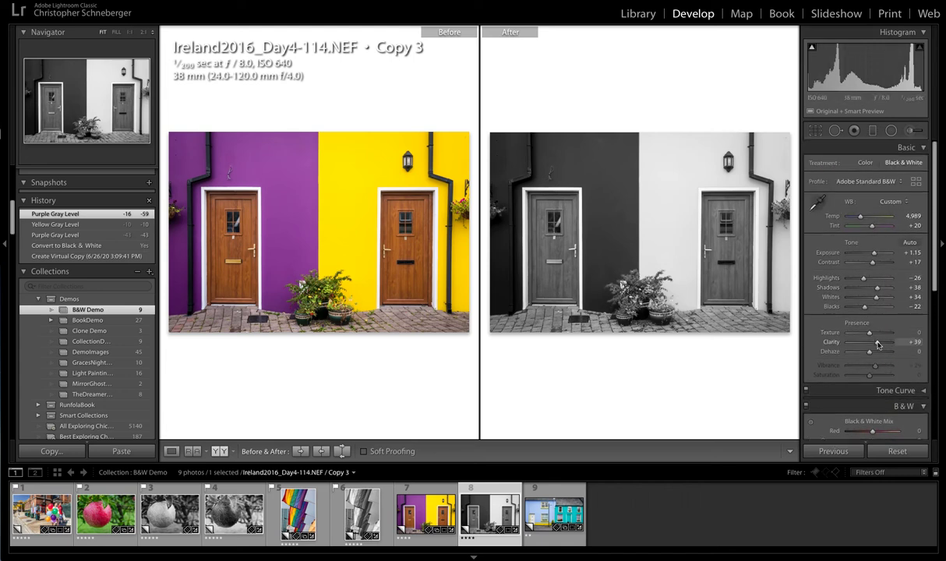
pyautogui.moveTo(878, 345); pyautogui.dragTo(873, 335)
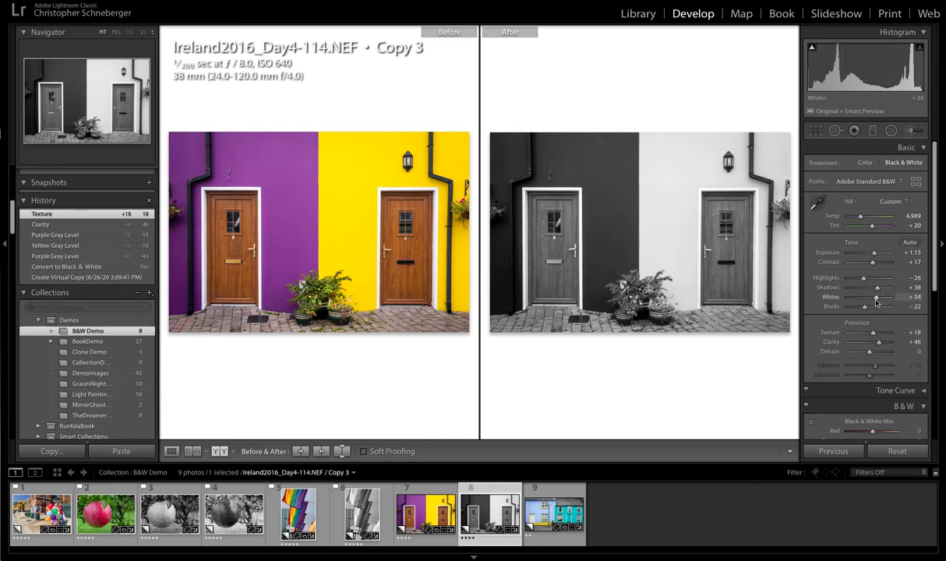
pyautogui.moveTo(876, 300); pyautogui.dragTo(877, 300)
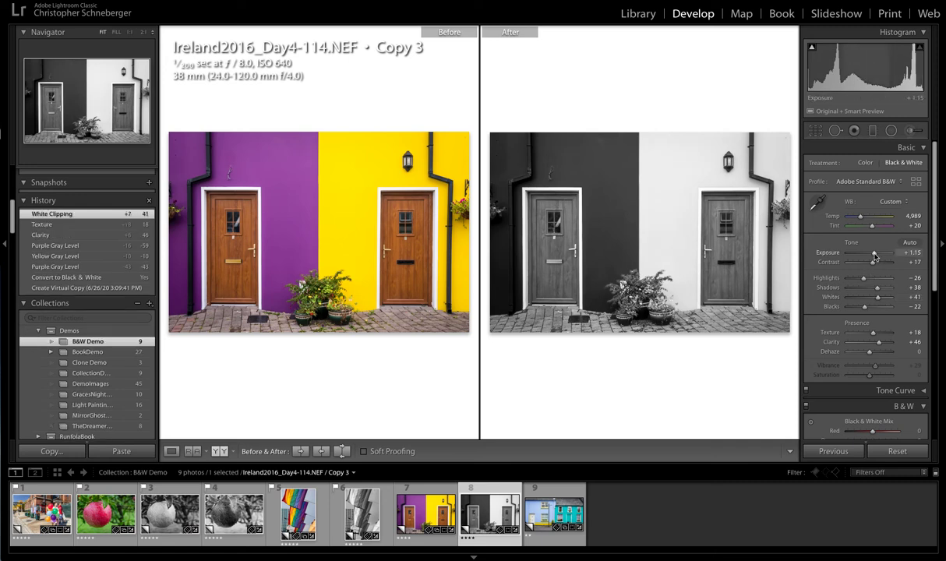
pyautogui.moveTo(864, 309); pyautogui.dragTo(863, 309)
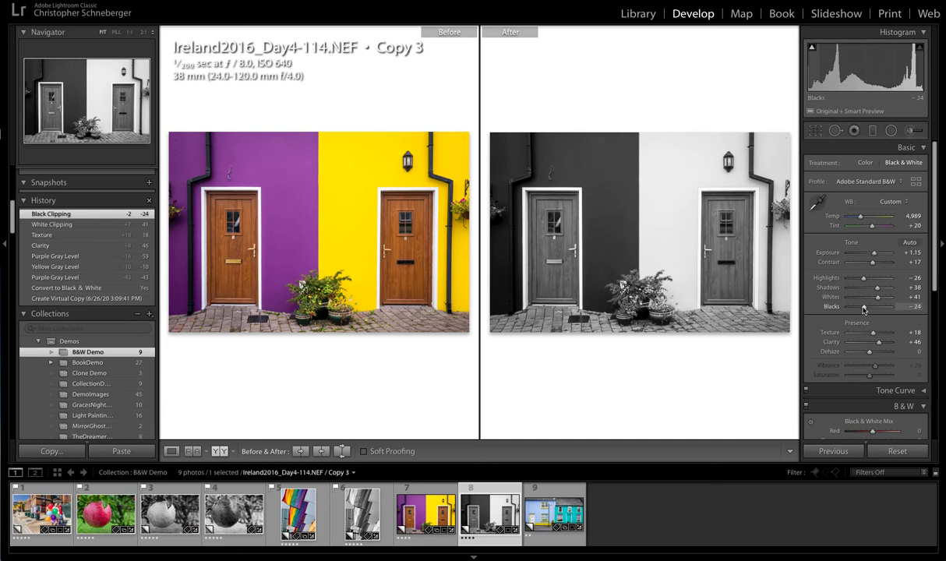
# Step: Try a reversed mix of Purple +100, Yellow -52, Magenta +55 and Blue +18 on the doors copy, and return to the Black Clipping history state
pyautogui.scroll(-6, 865, 312)
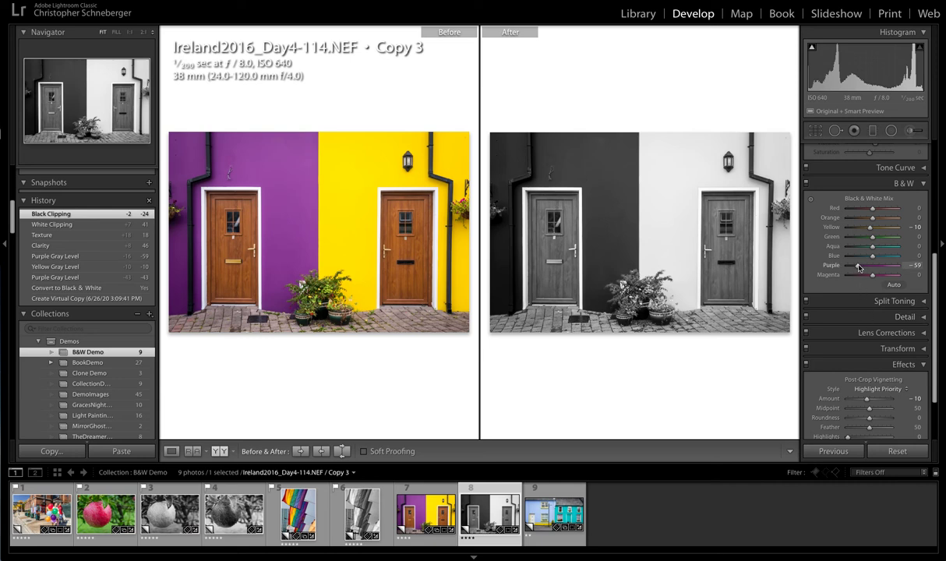
pyautogui.moveTo(859, 267); pyautogui.dragTo(897, 268)
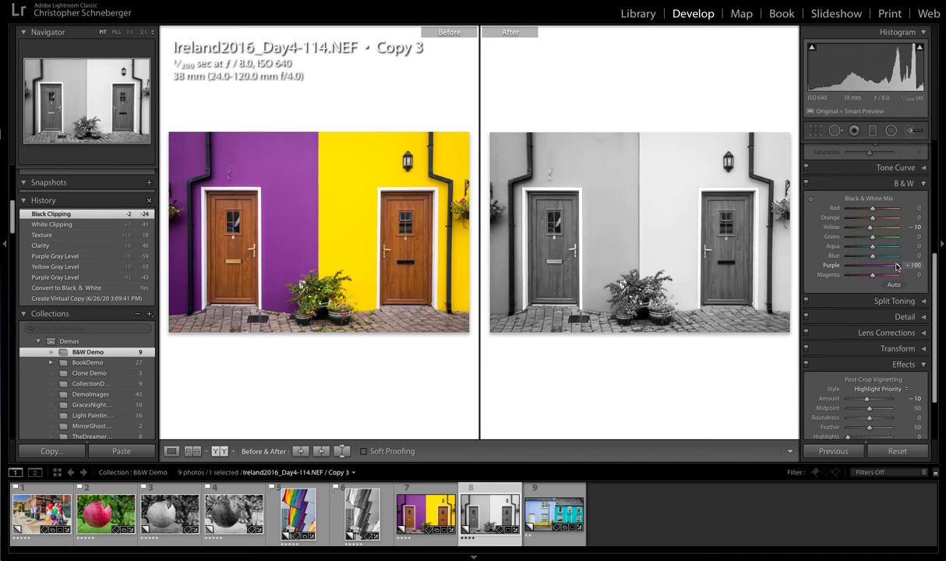
pyautogui.moveTo(871, 227); pyautogui.dragTo(861, 229)
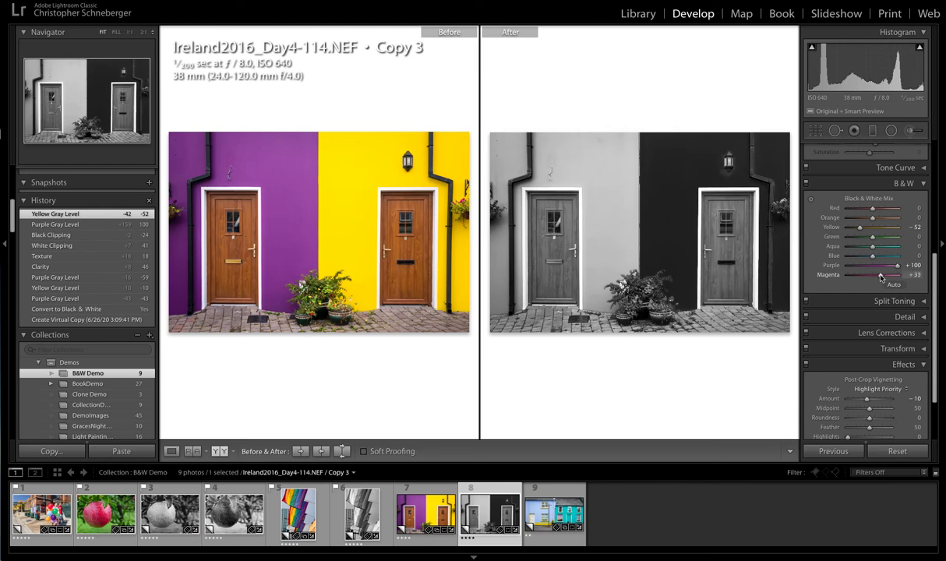
pyautogui.moveTo(872, 274)
pyautogui.mouseDown()
pyautogui.moveTo(886, 277)
pyautogui.moveTo(880, 257)
pyautogui.mouseUp()
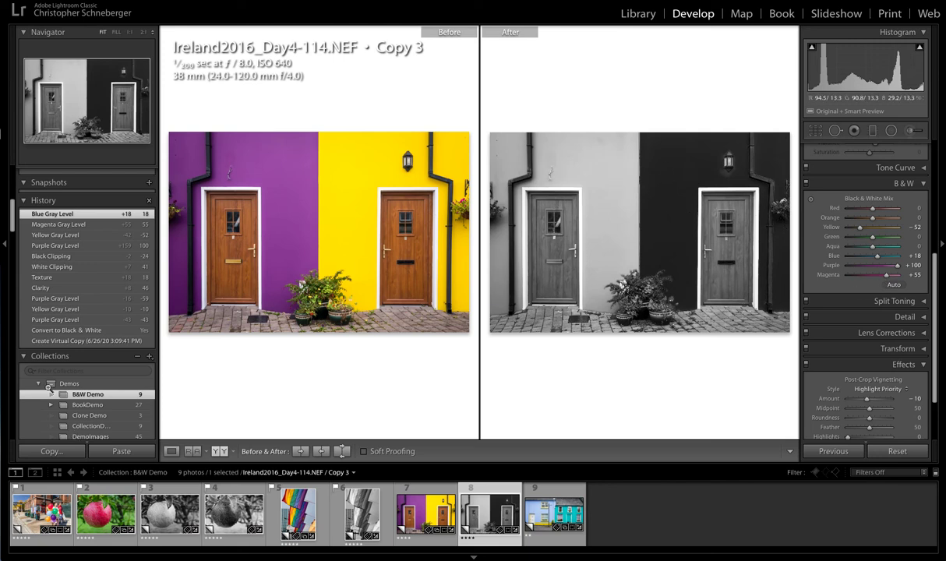
pyautogui.click(69, 257)
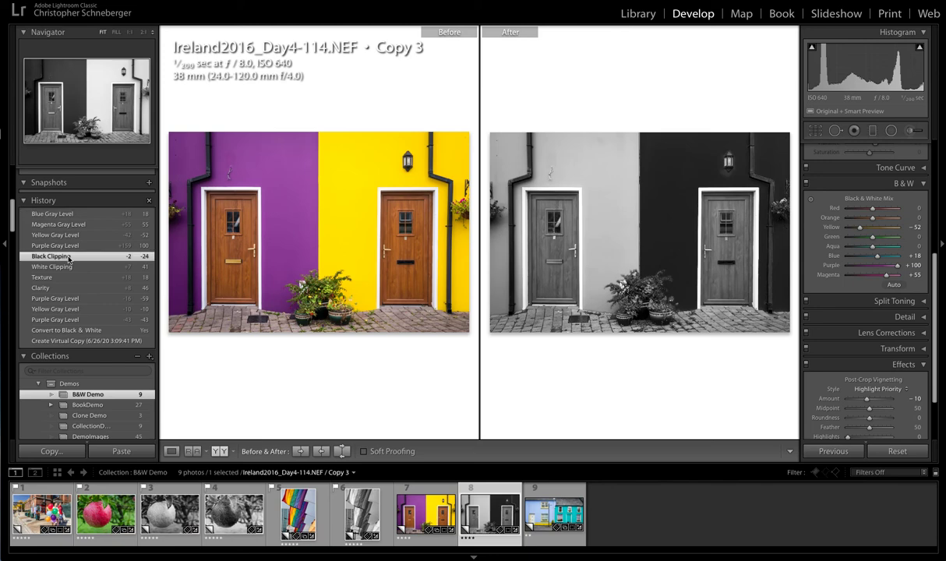
# Step: Create a virtual copy of the blue-and-teal houses photo in single-image view and convert that copy to Black & White
pyautogui.click(550, 495)
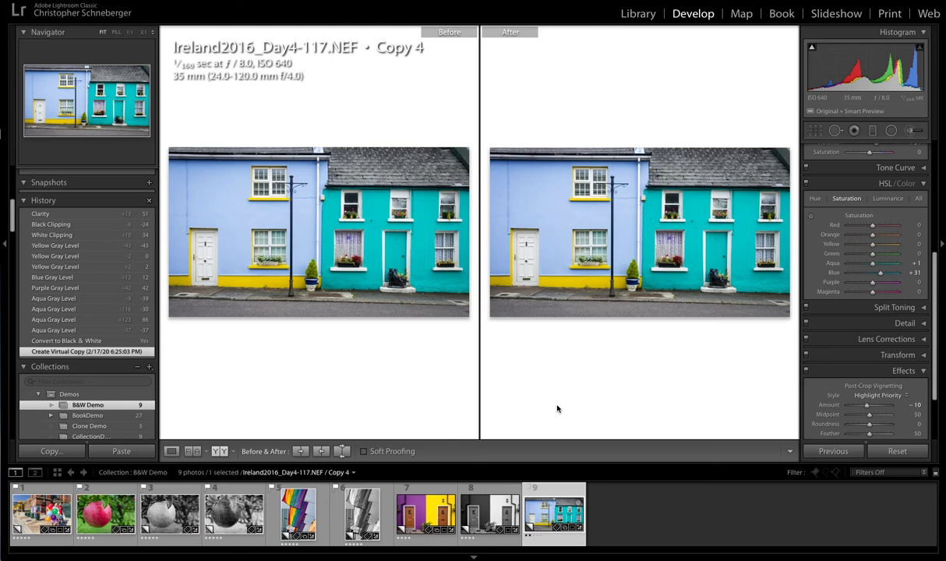
pyautogui.press('e')
pyautogui.press('d')
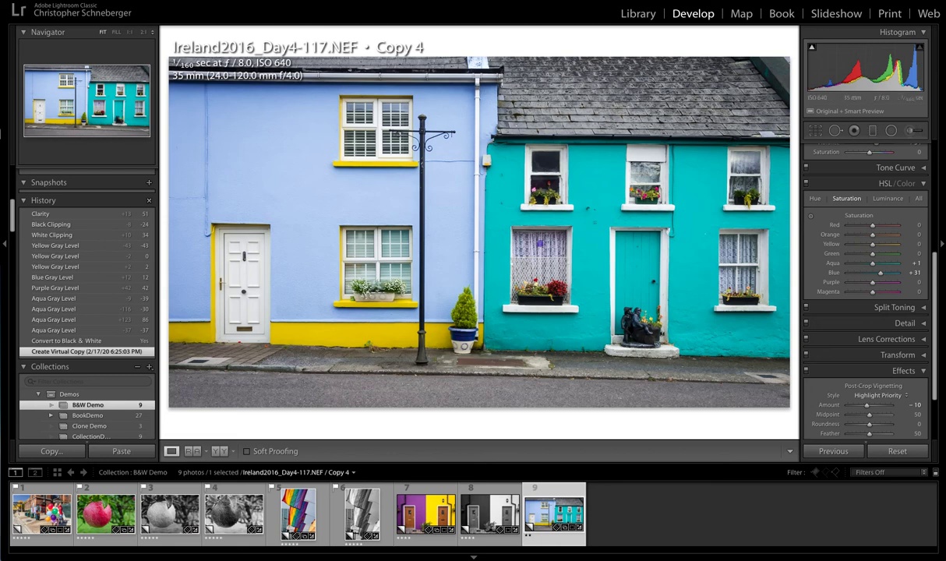
pyautogui.rightClick(184, 14)
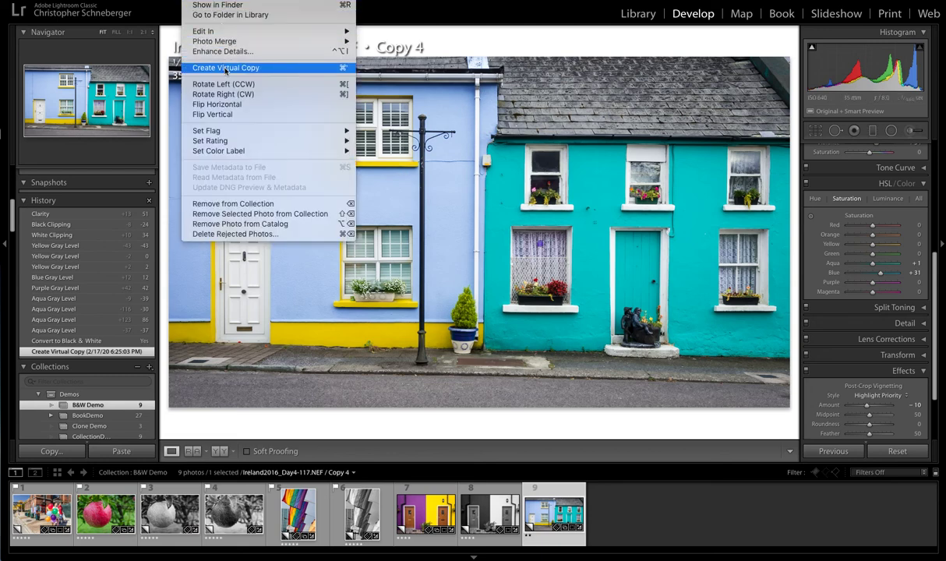
pyautogui.click(226, 68)
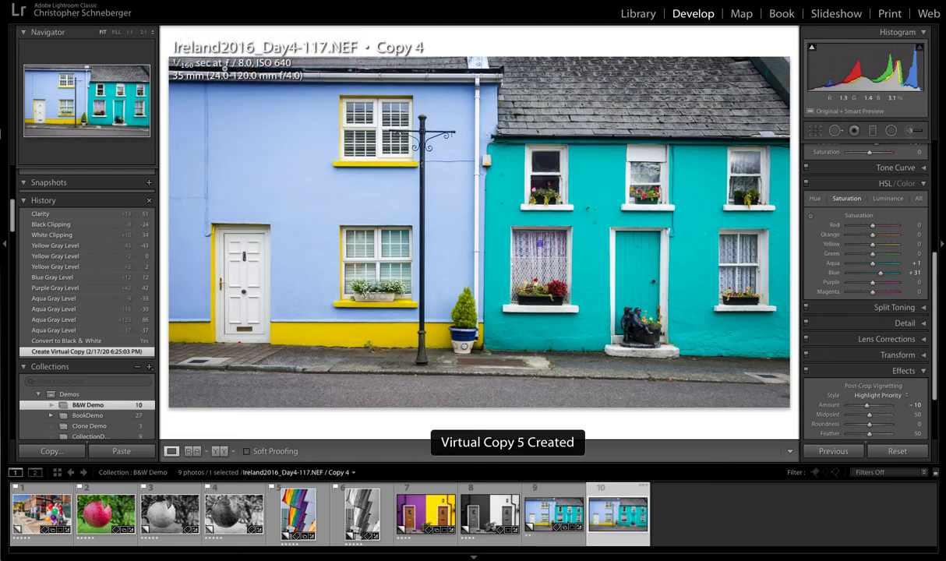
pyautogui.scroll(5, 904, 201)
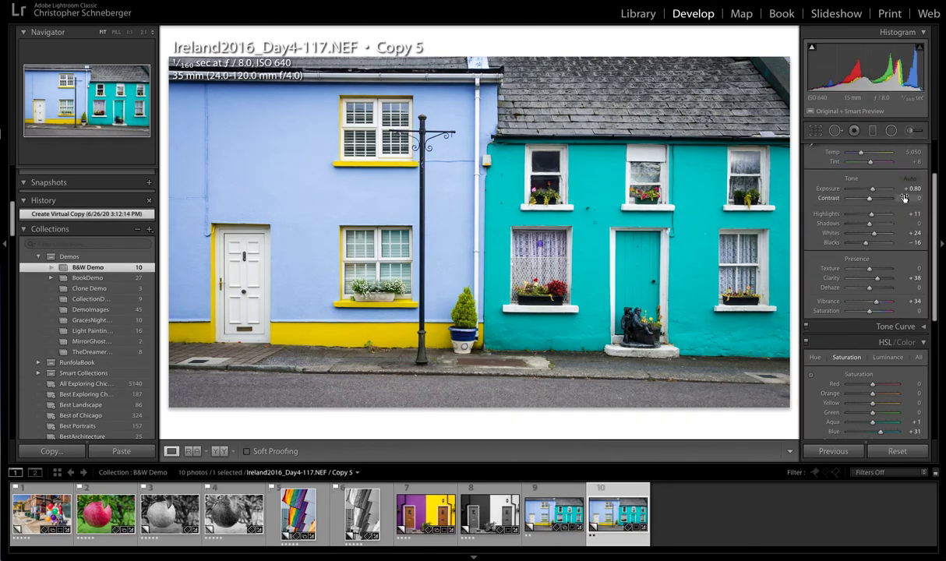
pyautogui.click(905, 163)
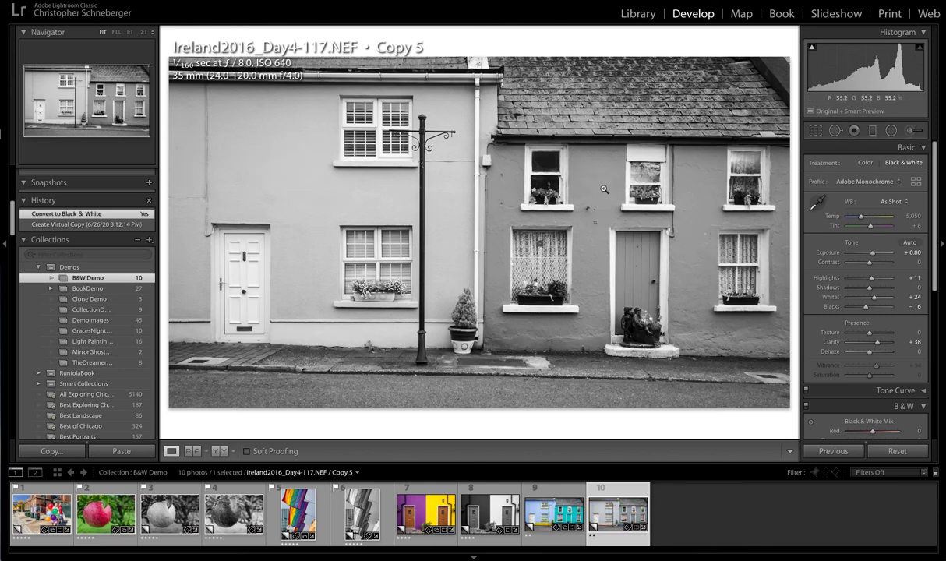
# Step: Darken the teal house in the copy's Black & White Mix with Aqua -52, and set Blue to -16 and Yellow to +28
pyautogui.scroll(-5, 865, 289)
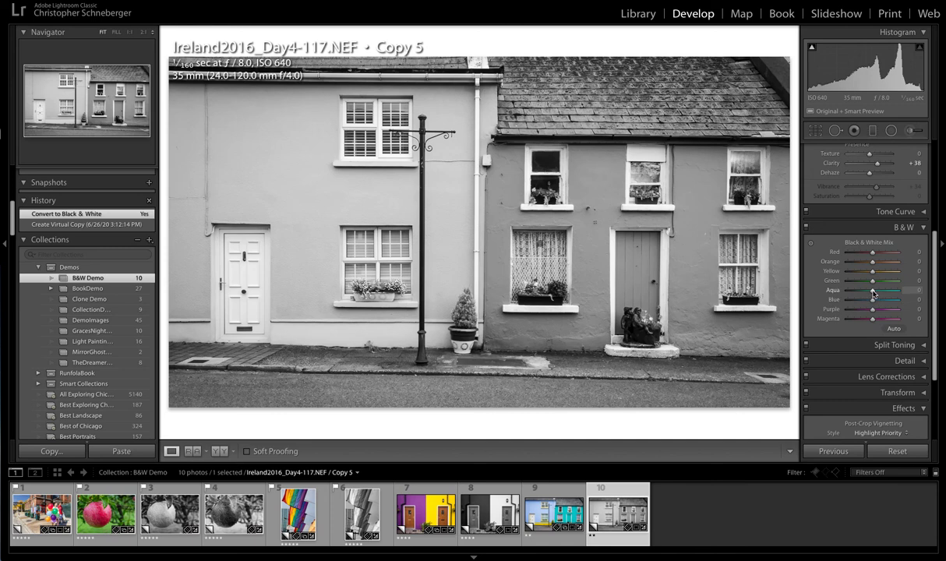
pyautogui.moveTo(874, 293); pyautogui.dragTo(893, 295)
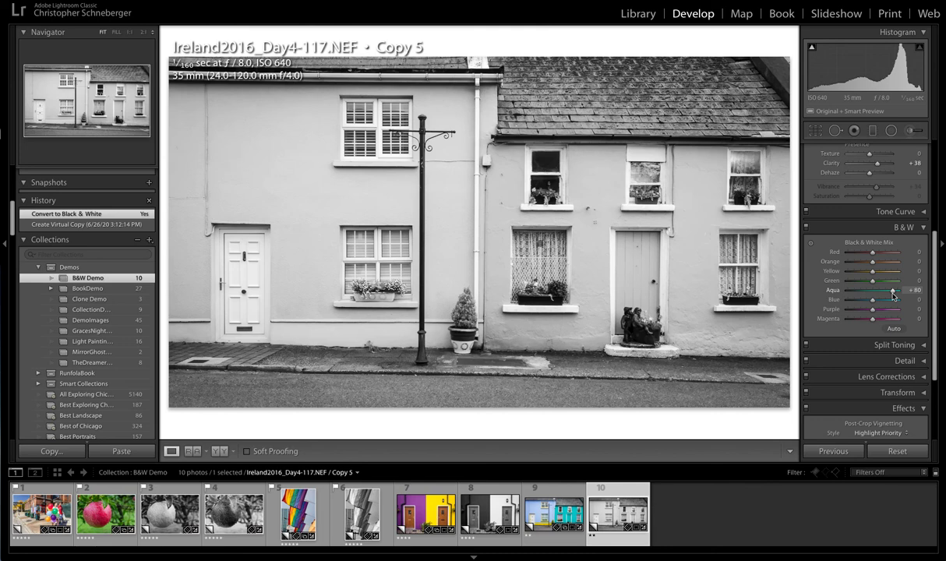
pyautogui.moveTo(893, 294); pyautogui.dragTo(861, 293)
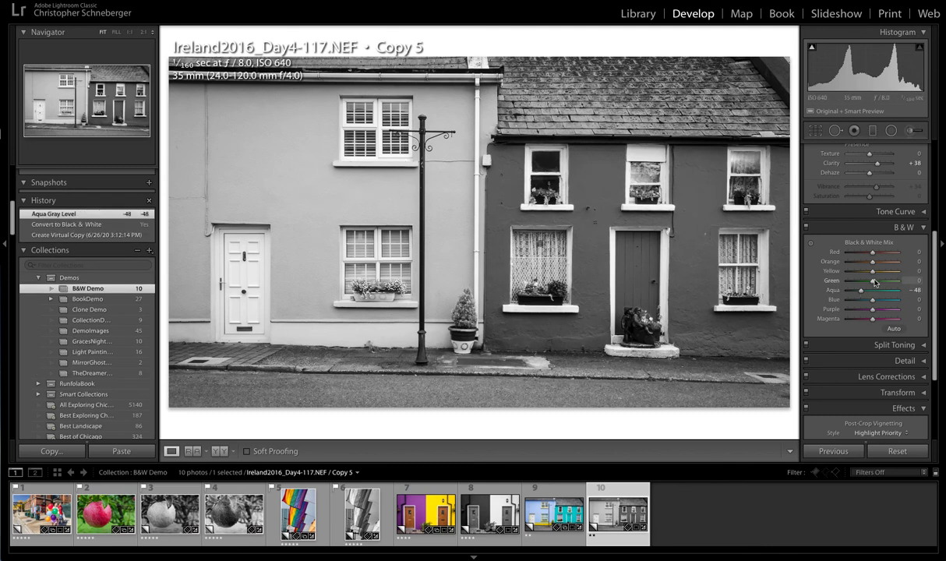
pyautogui.moveTo(872, 300)
pyautogui.mouseDown()
pyautogui.moveTo(887, 303)
pyautogui.moveTo(860, 303)
pyautogui.moveTo(878, 305)
pyautogui.moveTo(869, 306)
pyautogui.moveTo(860, 294)
pyautogui.mouseUp()
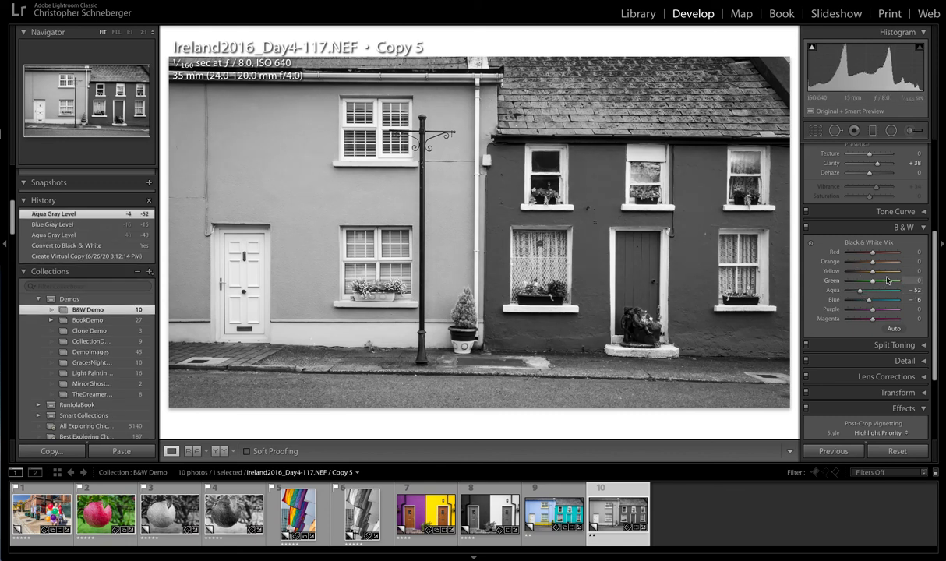
pyautogui.moveTo(872, 271); pyautogui.dragTo(879, 274)
# Step: Set the houses copy's Clarity to +49, Texture to +19, Whites to +34 and Highlights to -11
pyautogui.scroll(5, 885, 279)
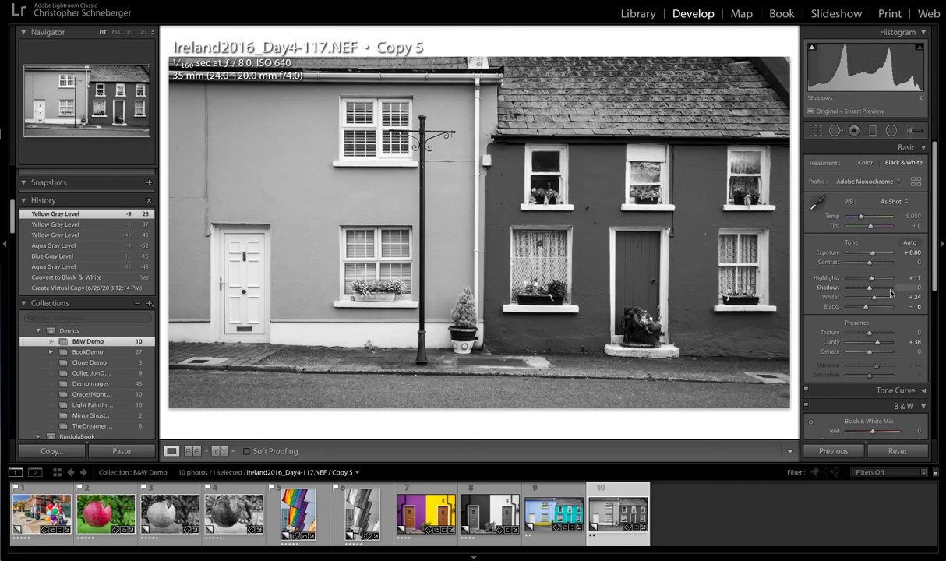
pyautogui.moveTo(875, 343); pyautogui.dragTo(875, 300)
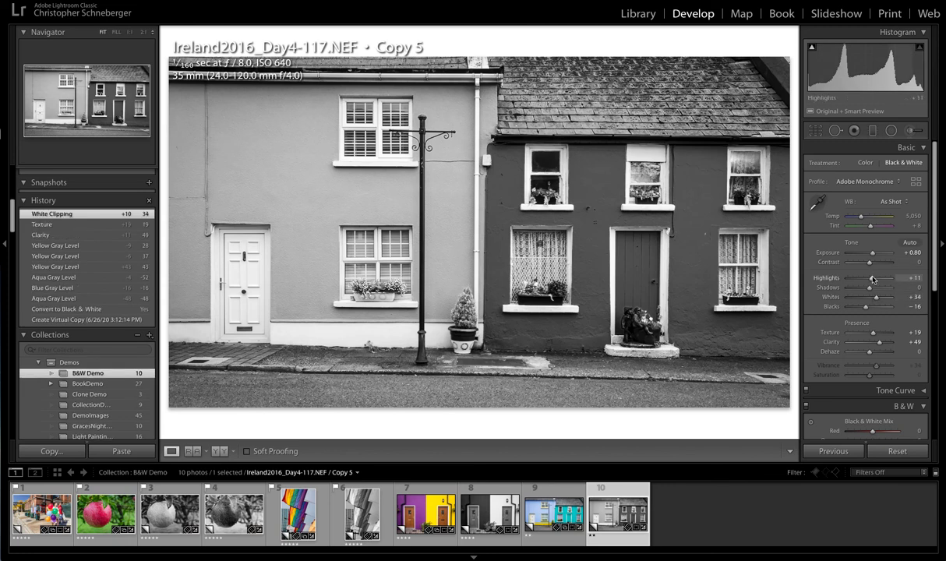
pyautogui.moveTo(872, 280); pyautogui.dragTo(867, 281)
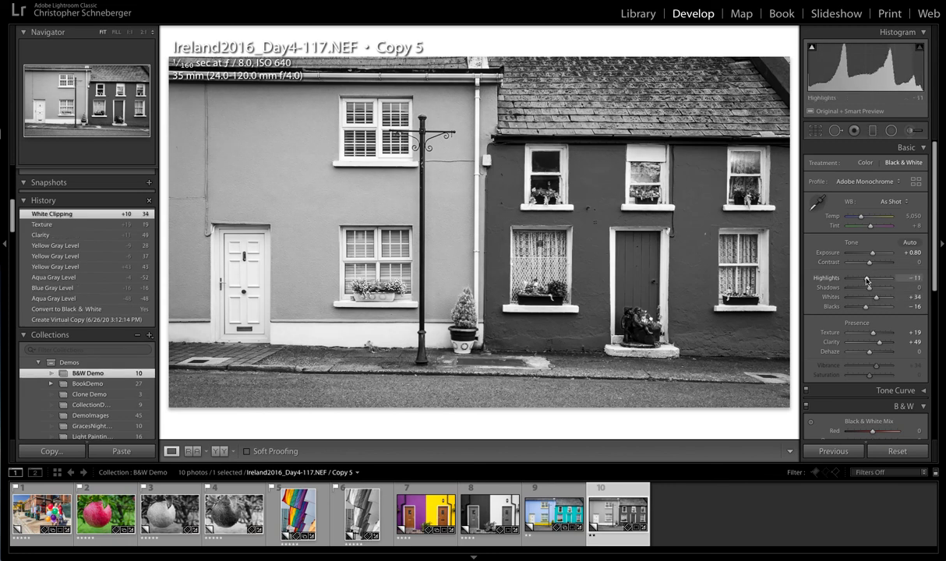